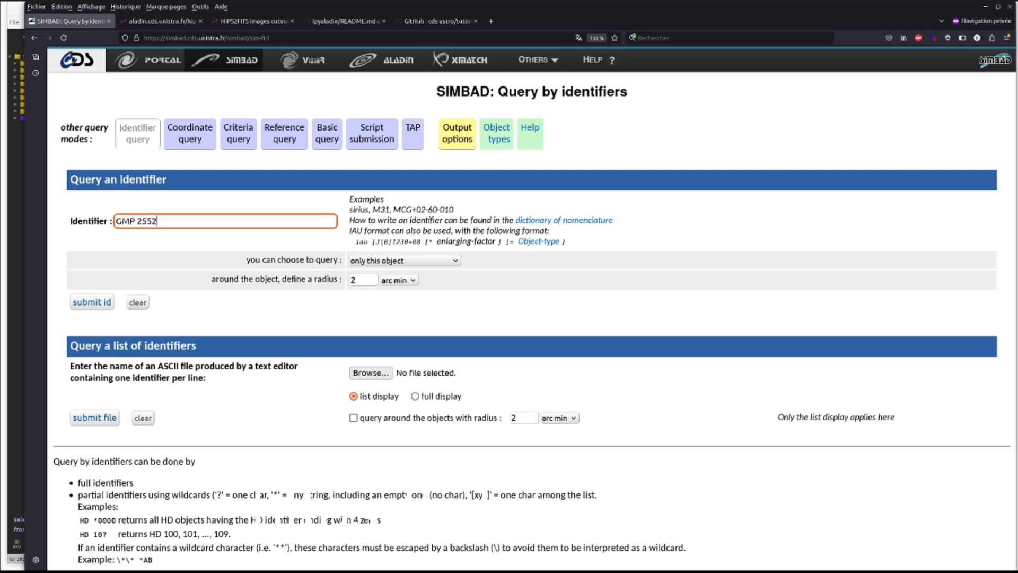
- Query SIMBAD for the identifier GMP 2552 and review its basic data and object types
key(Return)
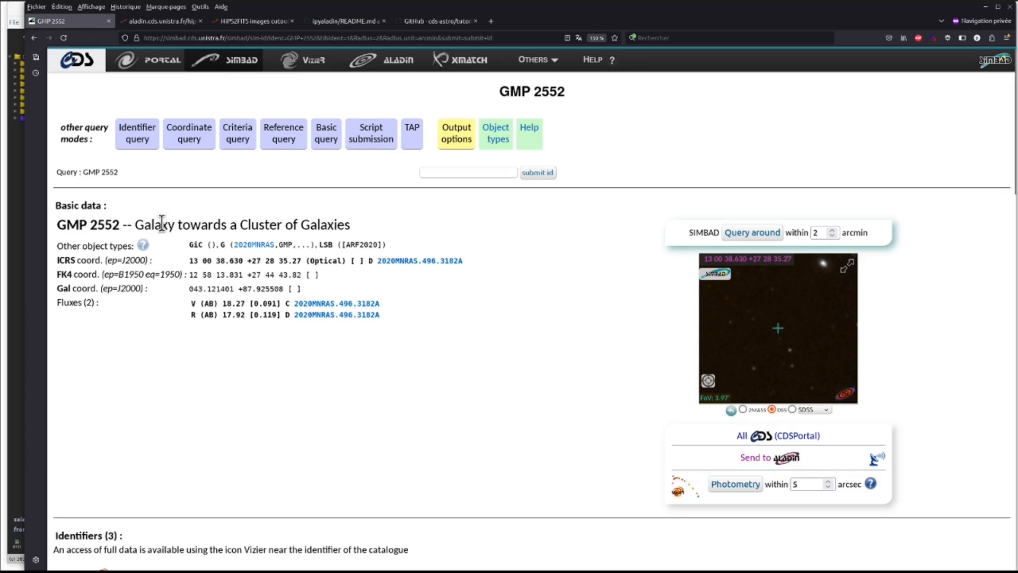
drag(136, 225, 349, 221)
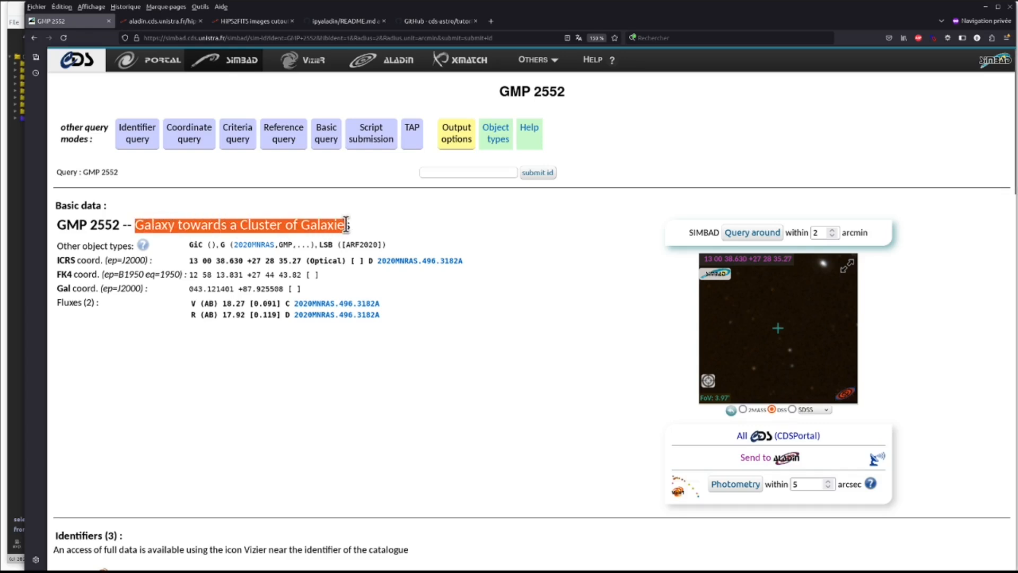
double_click(332, 245)
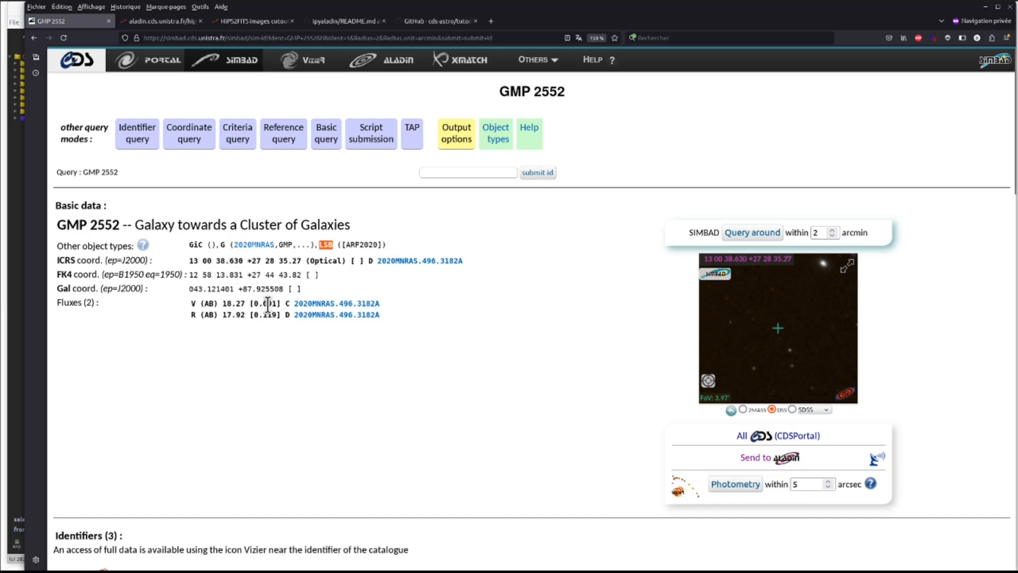
- Zoom the object's preview image and switch its survey to SDSS
scroll(779, 334, up, 3)
scroll(777, 334, down, 10)
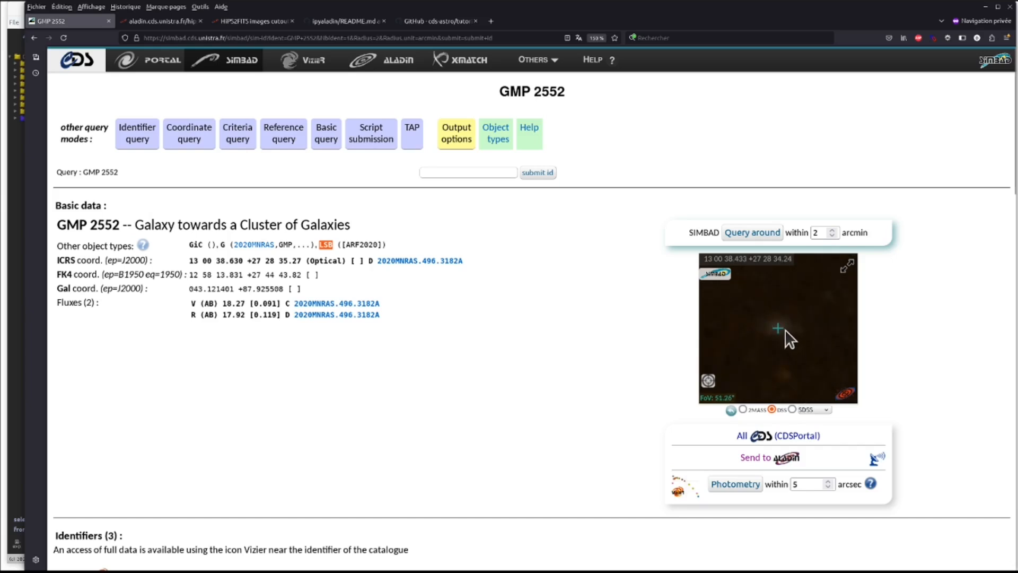
click(793, 409)
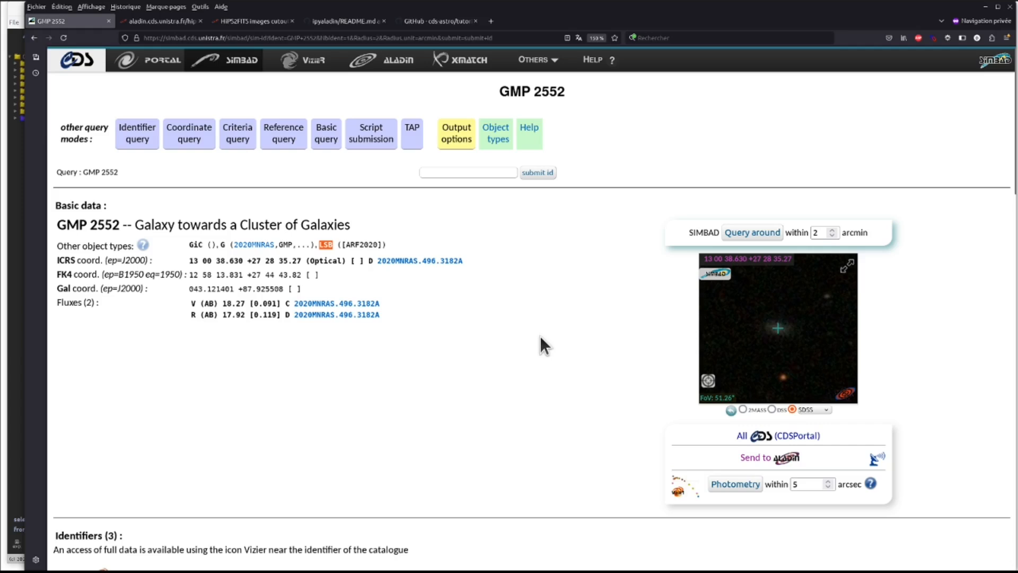
- Examine the object's identifiers and the list of references below the basic data
scroll(285, 364, down, 4)
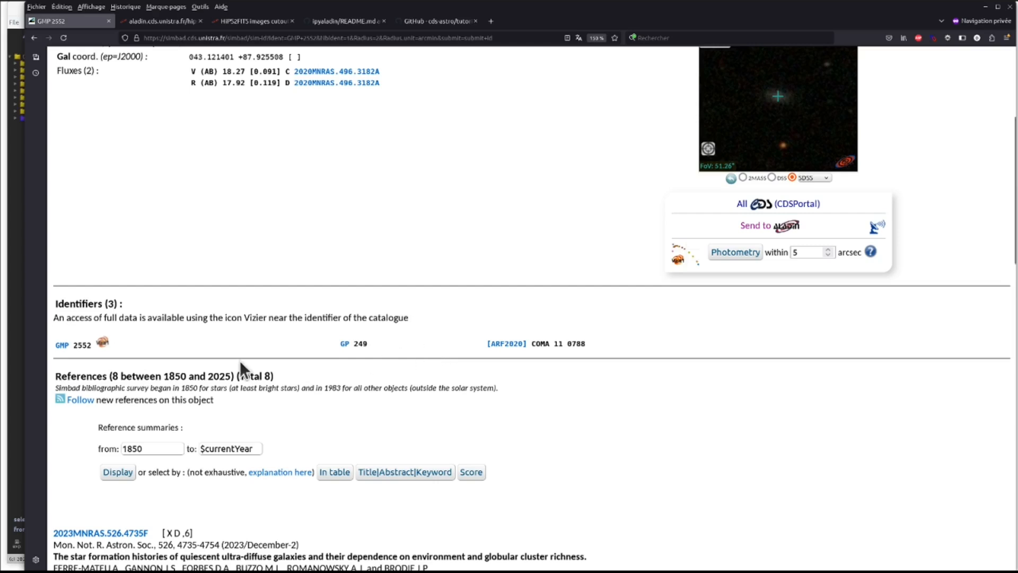
scroll(240, 361, down, 1)
drag(55, 318, 121, 320)
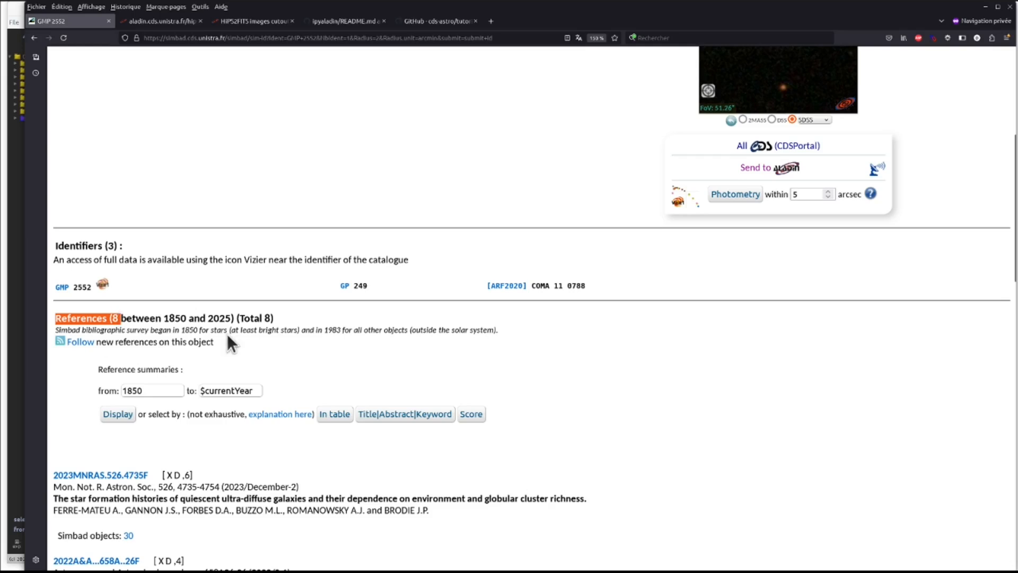
click(262, 339)
scroll(262, 338, down, 5)
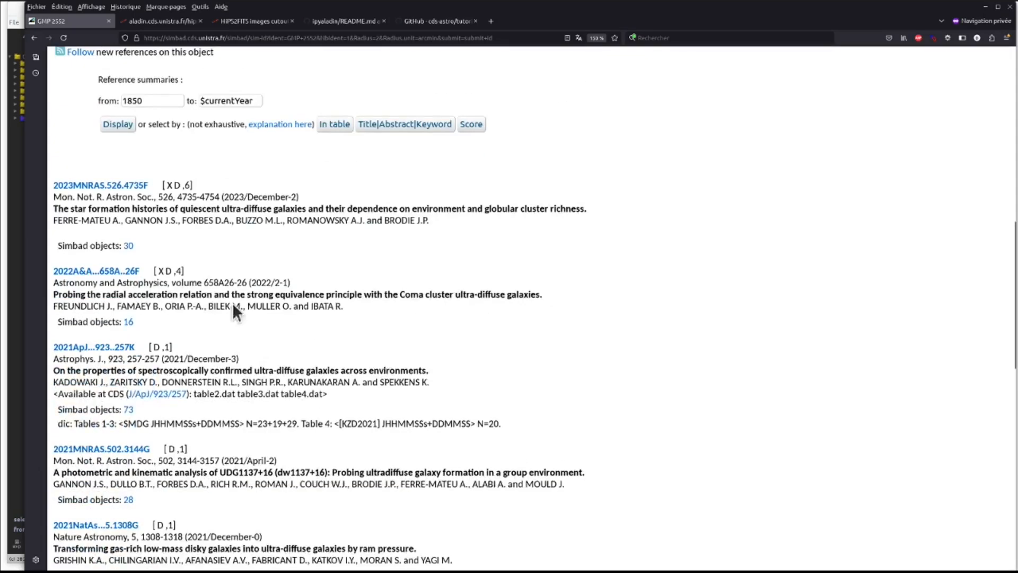
scroll(185, 216, down, 1)
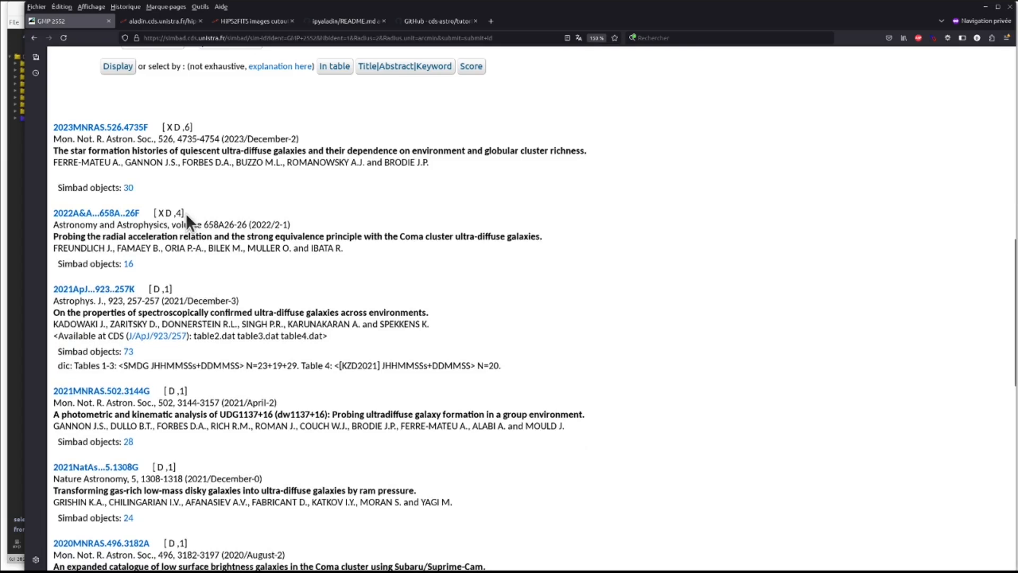
drag(73, 352, 142, 354)
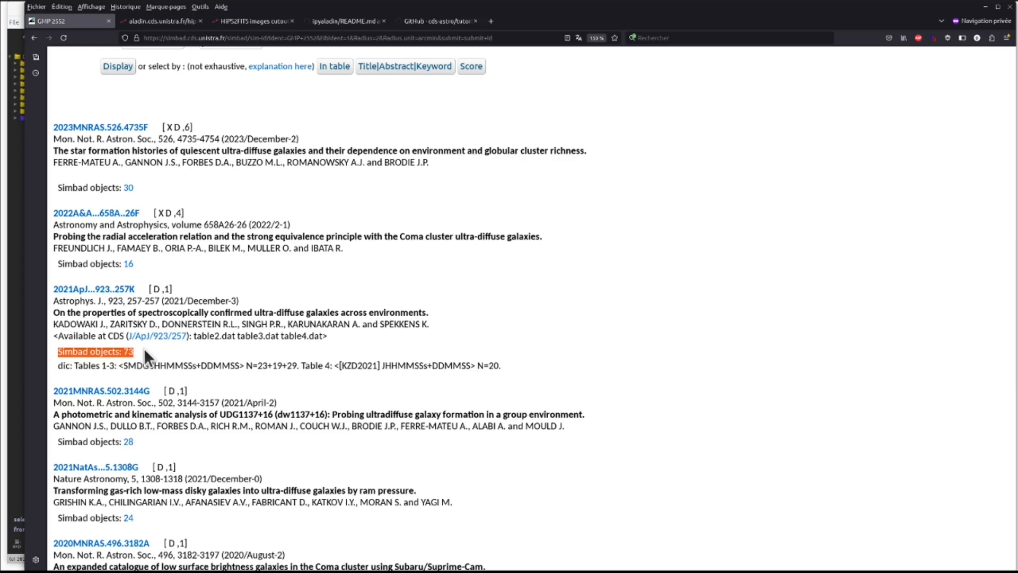
- Open the J/ApJ/923/257 VizieR catalogue linked from the 2021ApJ...923..257K reference in a new tab
click(76, 339)
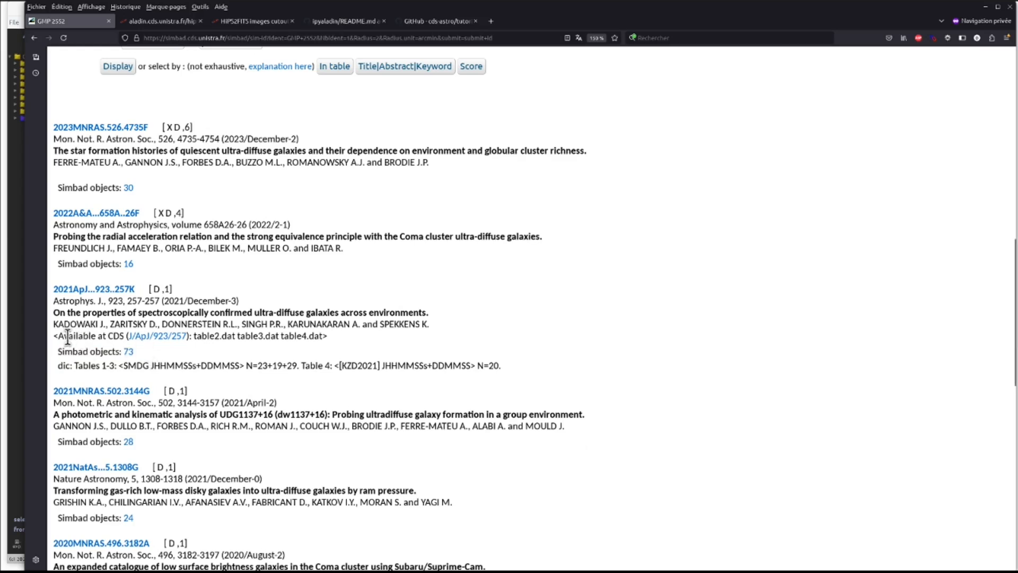
drag(58, 337, 303, 326)
click(286, 338)
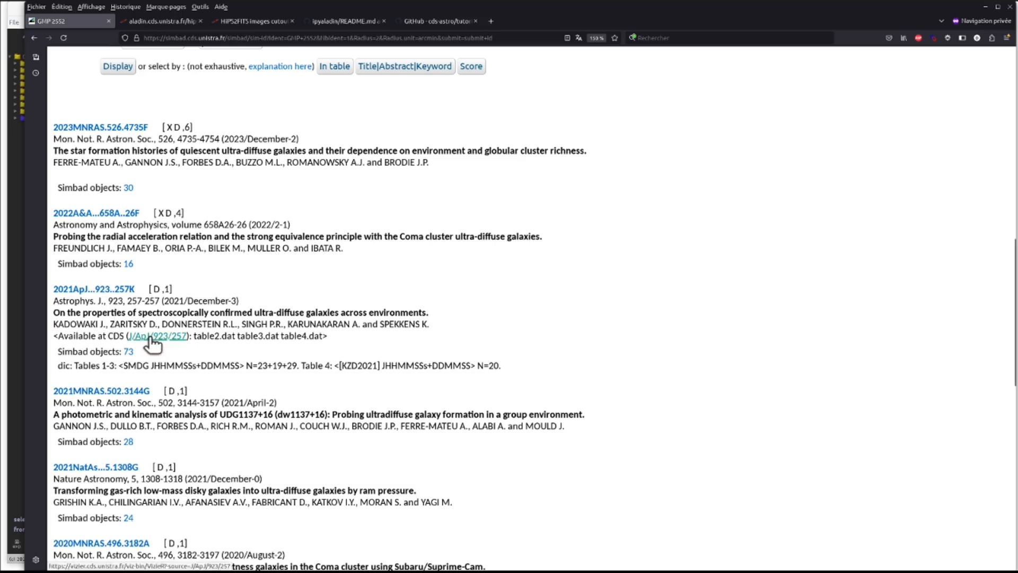
middle_click(150, 337)
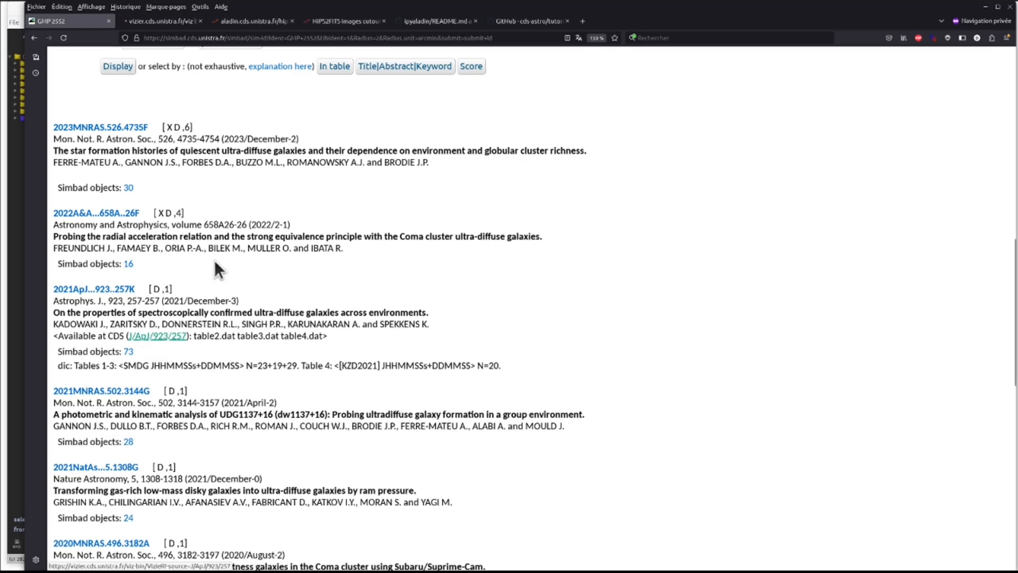
click(157, 22)
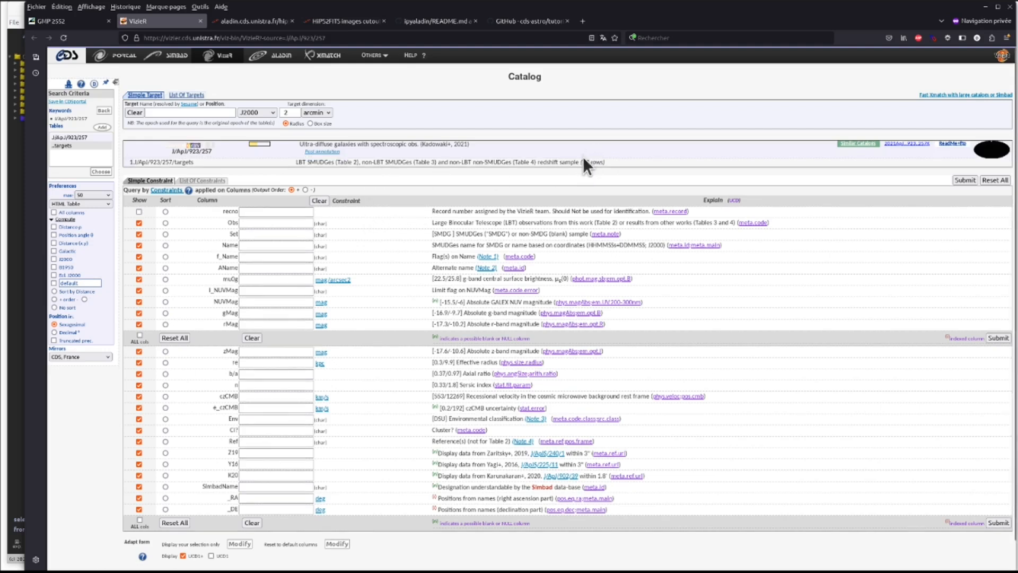
- Set the maximum number of rows to unlimited and submit the catalogue query
drag(583, 163, 602, 164)
click(85, 196)
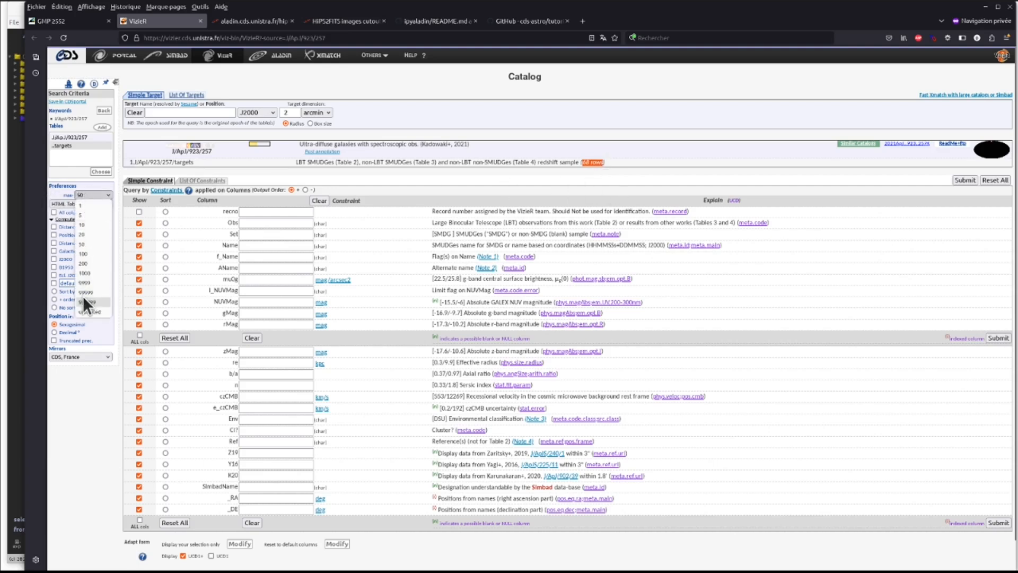
click(92, 254)
click(965, 180)
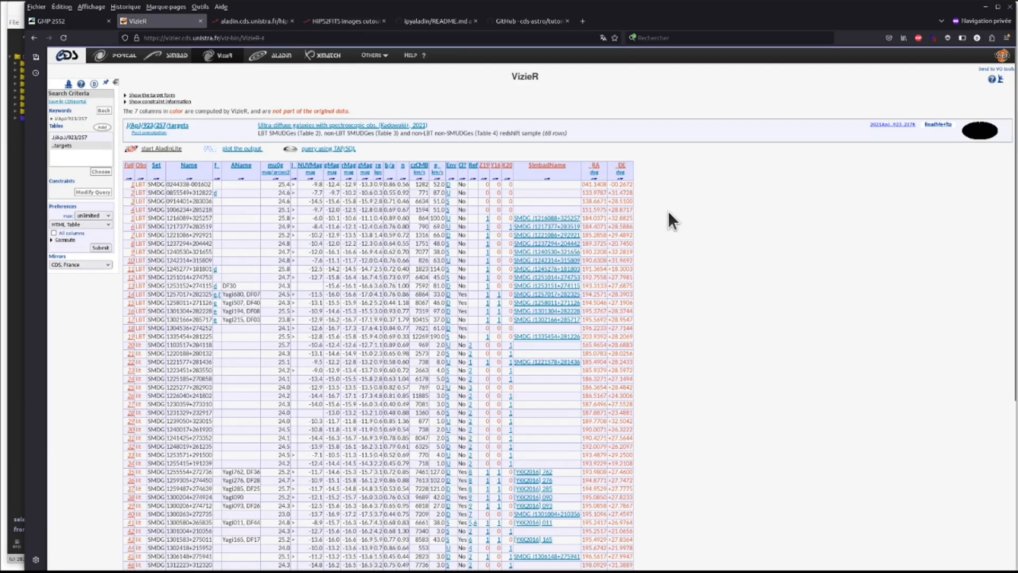
scroll(354, 256, down, 2)
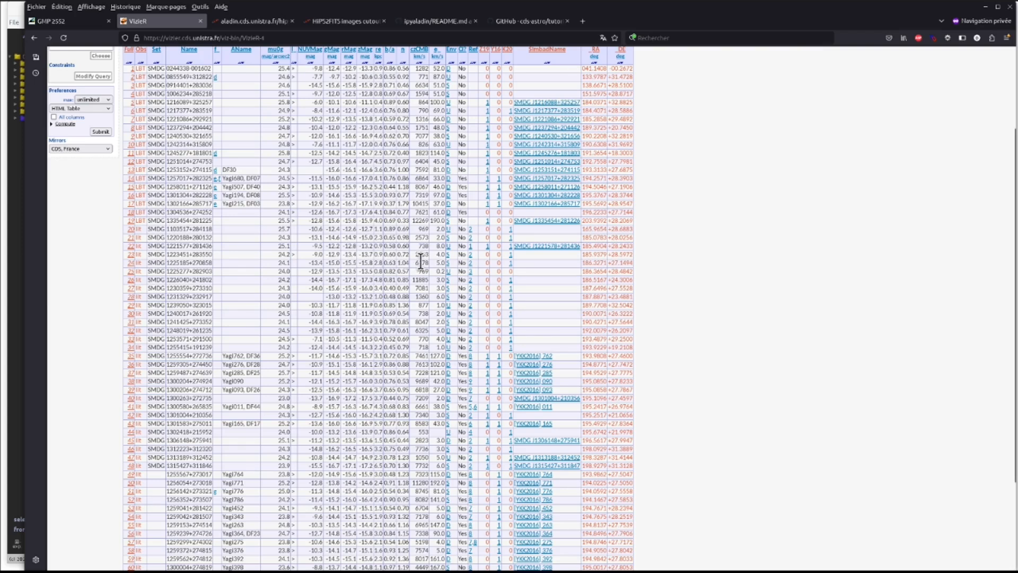
scroll(423, 253, up, 2)
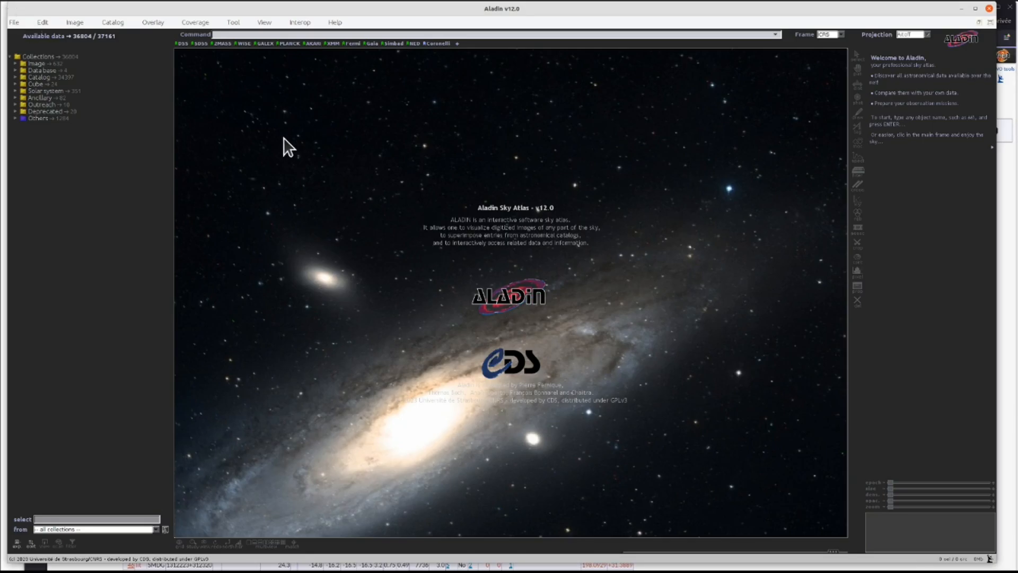
- Zoom the Aladin sky view out to the whole sky
click(412, 322)
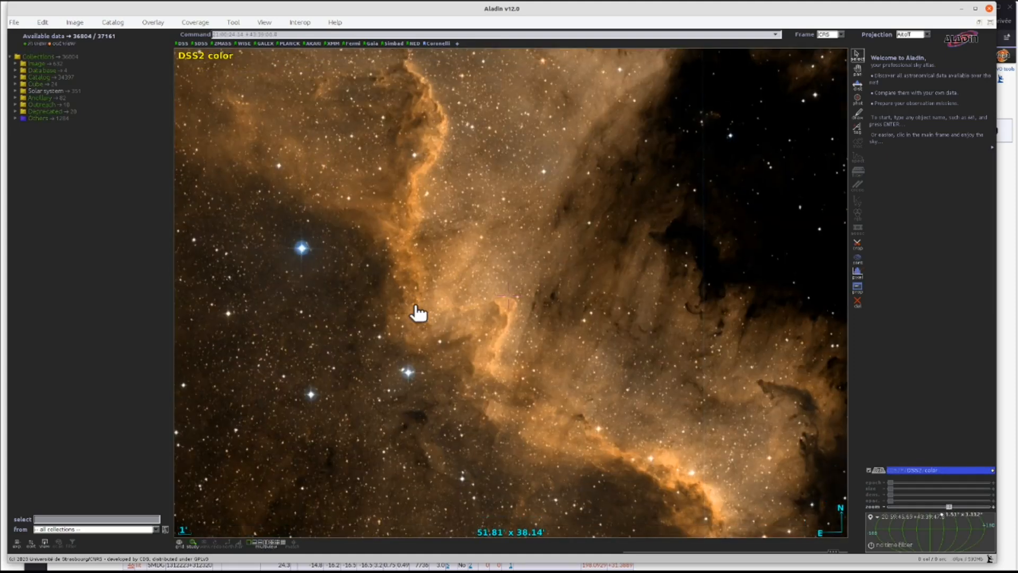
scroll(417, 313, down, 5)
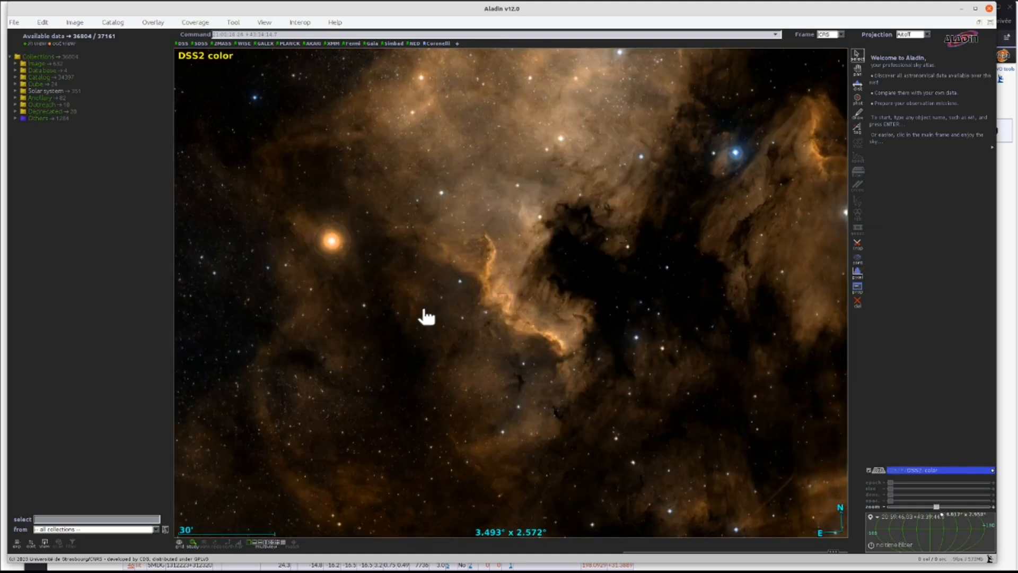
scroll(426, 317, down, 2)
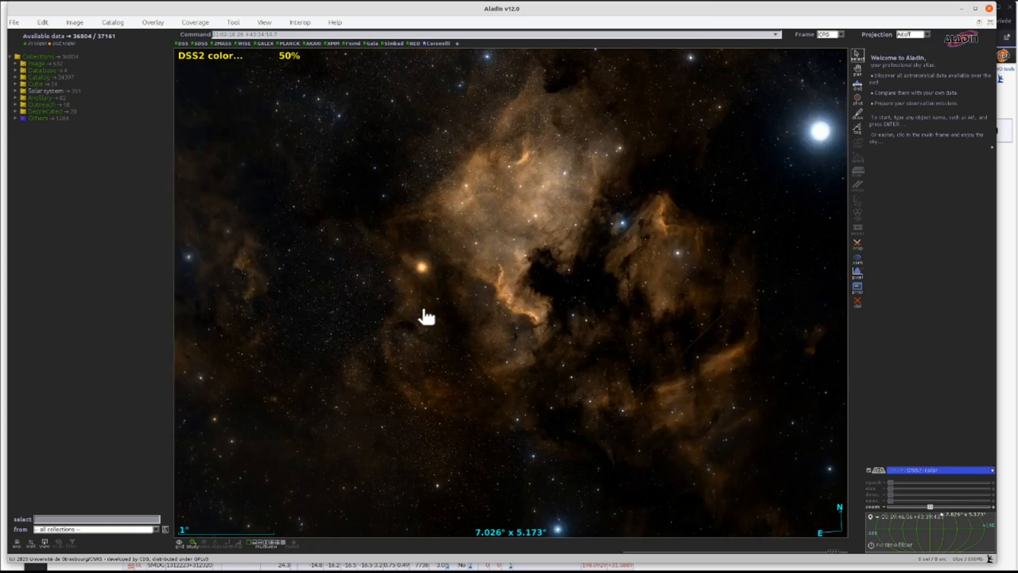
scroll(427, 316, down, 1)
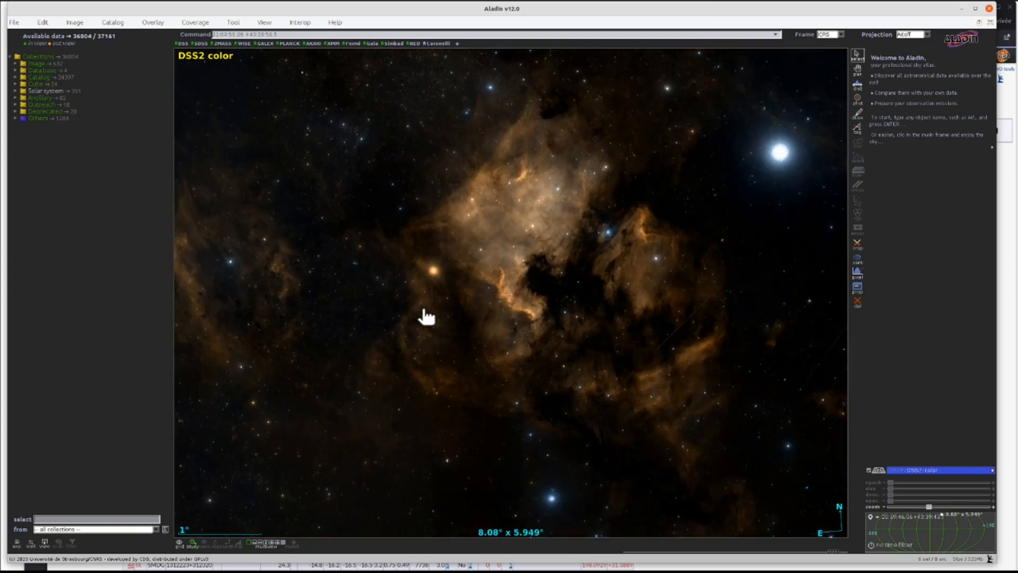
scroll(426, 317, down, 1)
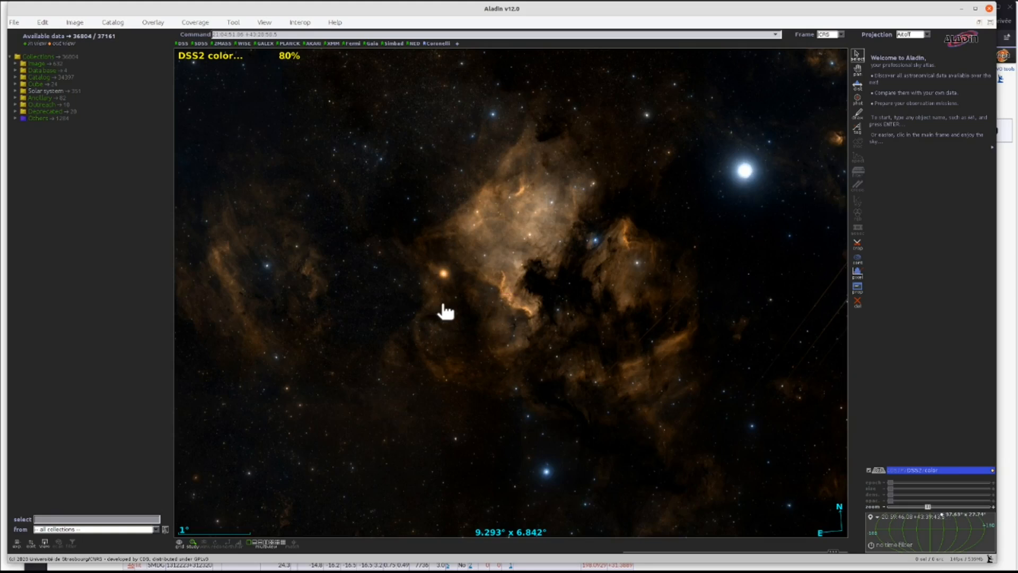
scroll(445, 311, down, 6)
scroll(446, 312, down, 3)
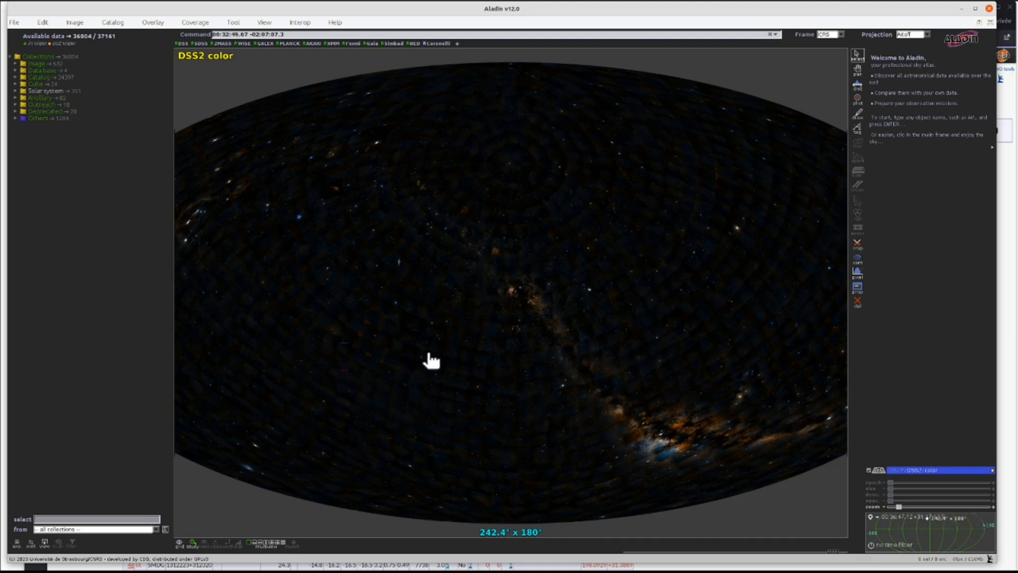
drag(428, 355, 444, 350)
- Send the VizieR result table to Aladin through SAMP, accepting the hub connection request
key(alt+Tab)
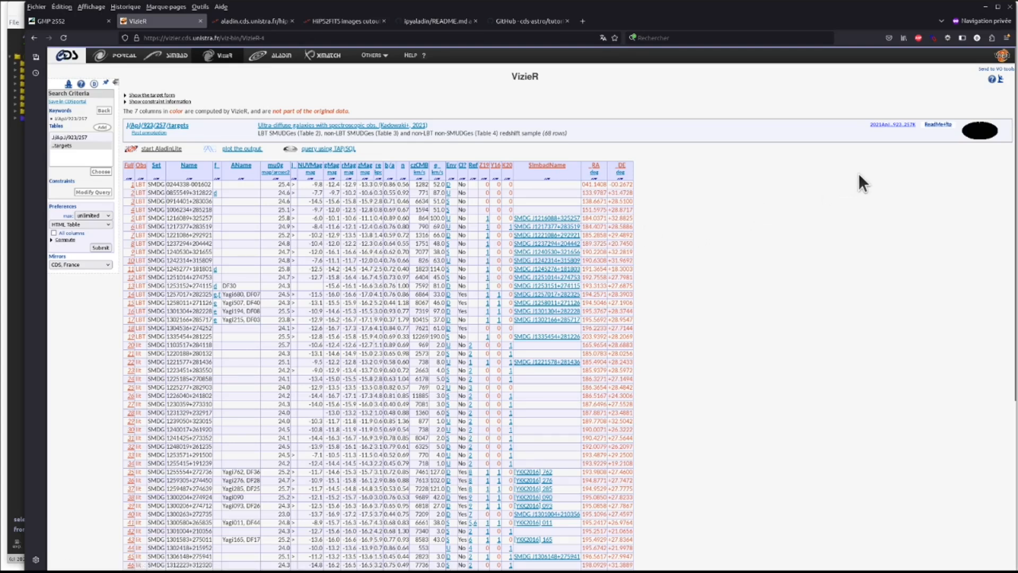
click(1001, 79)
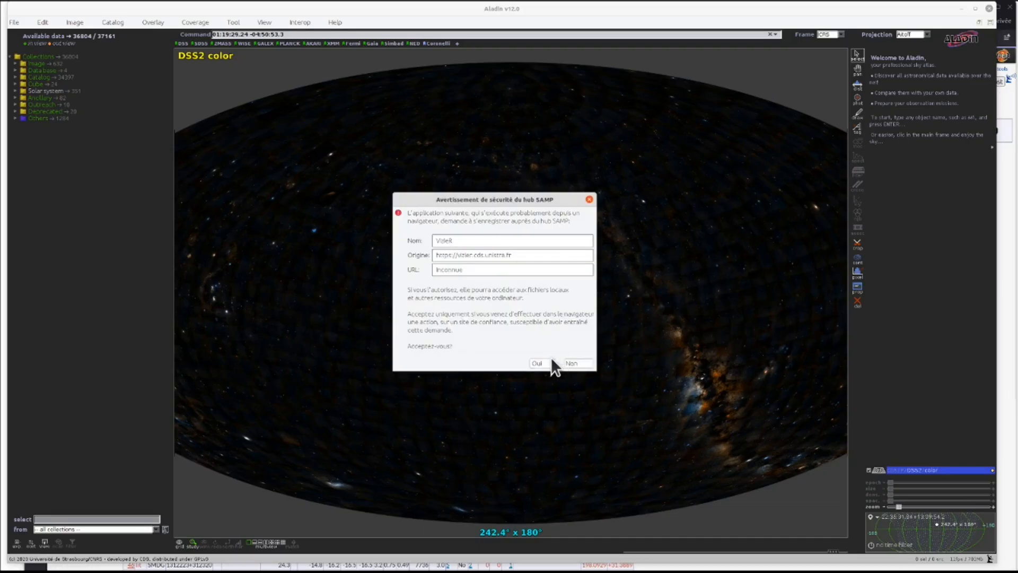
click(544, 359)
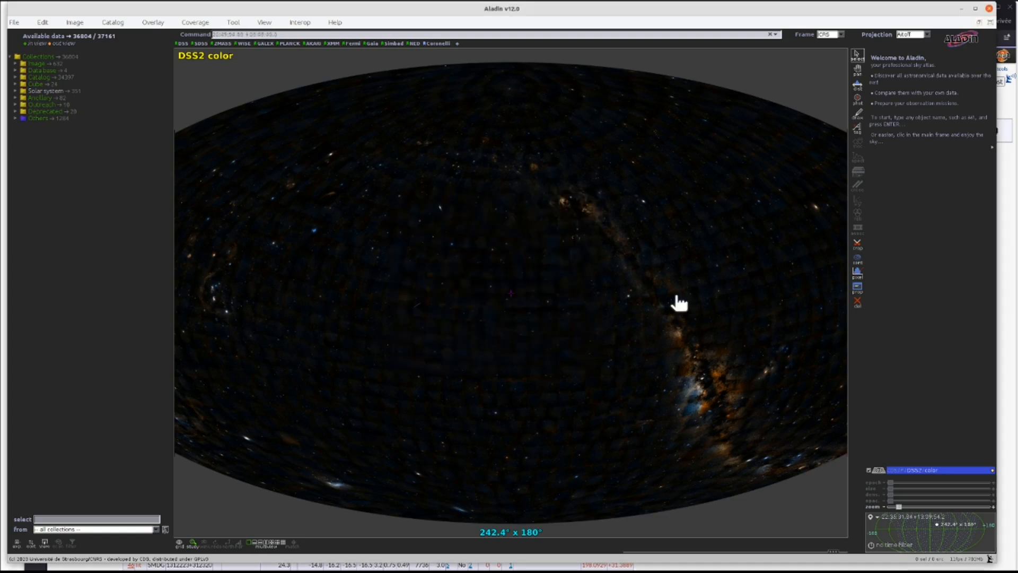
click(1010, 201)
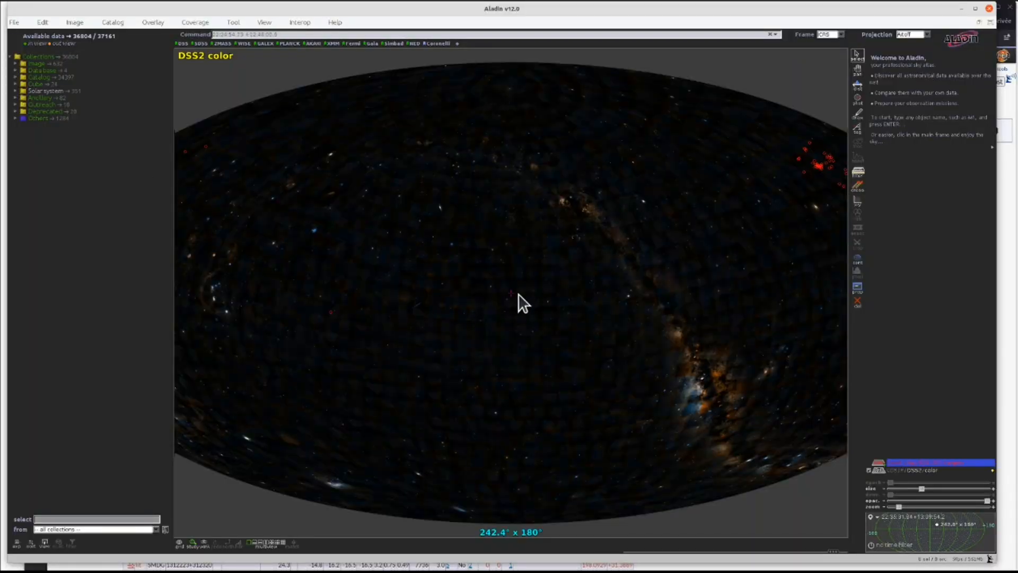
- Select the SMDG 1221086+292821 row in the loaded catalogue and zoom in on that source
scroll(523, 304, down, 2)
drag(749, 296, 570, 335)
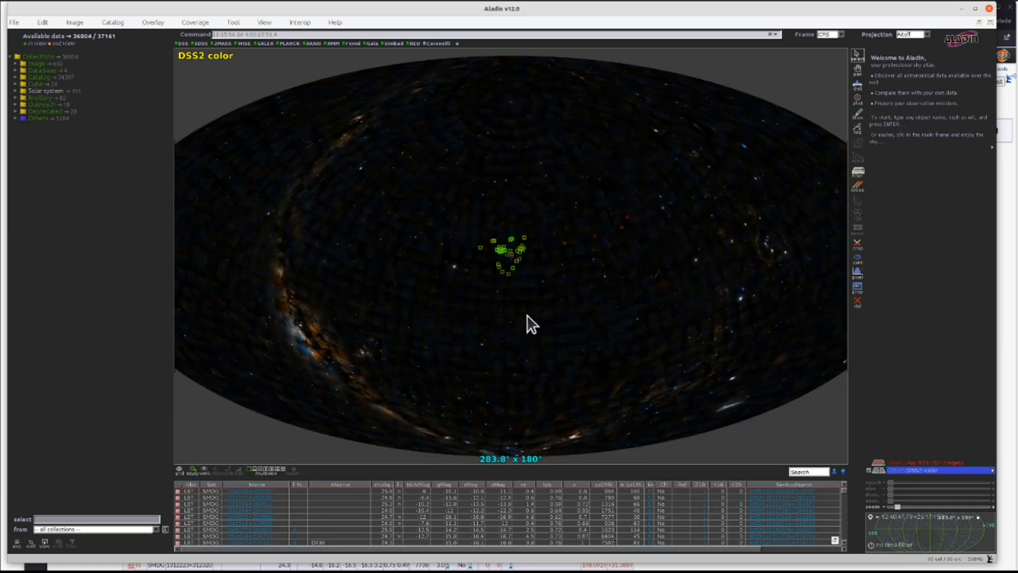
click(472, 501)
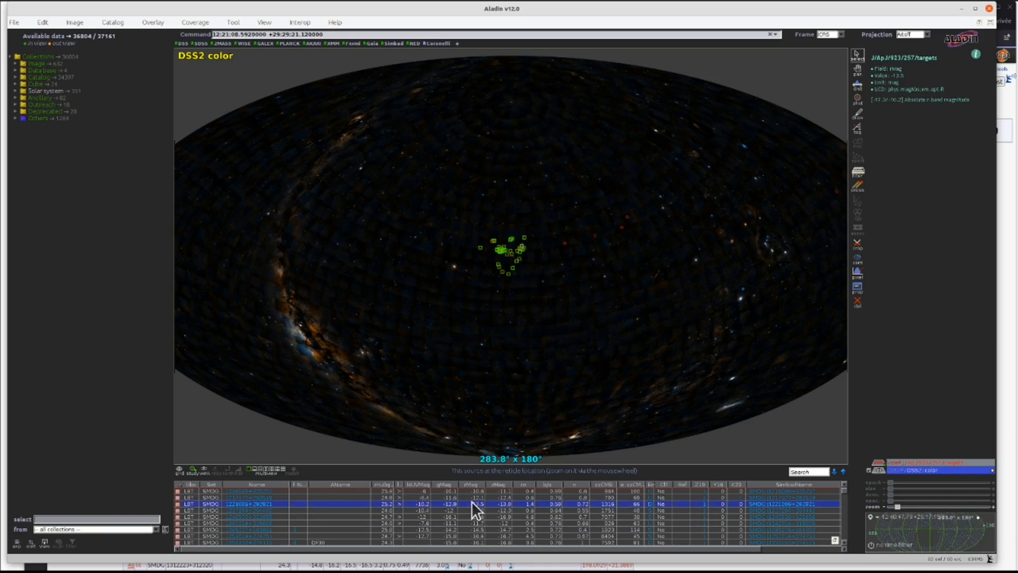
scroll(518, 291, up, 5)
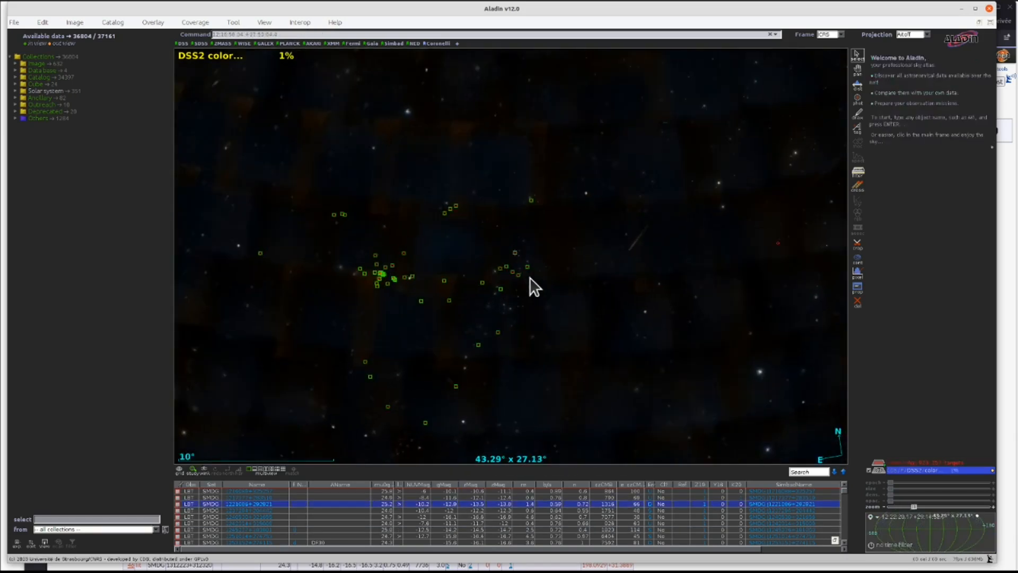
scroll(534, 287, up, 3)
scroll(534, 287, up, 3)
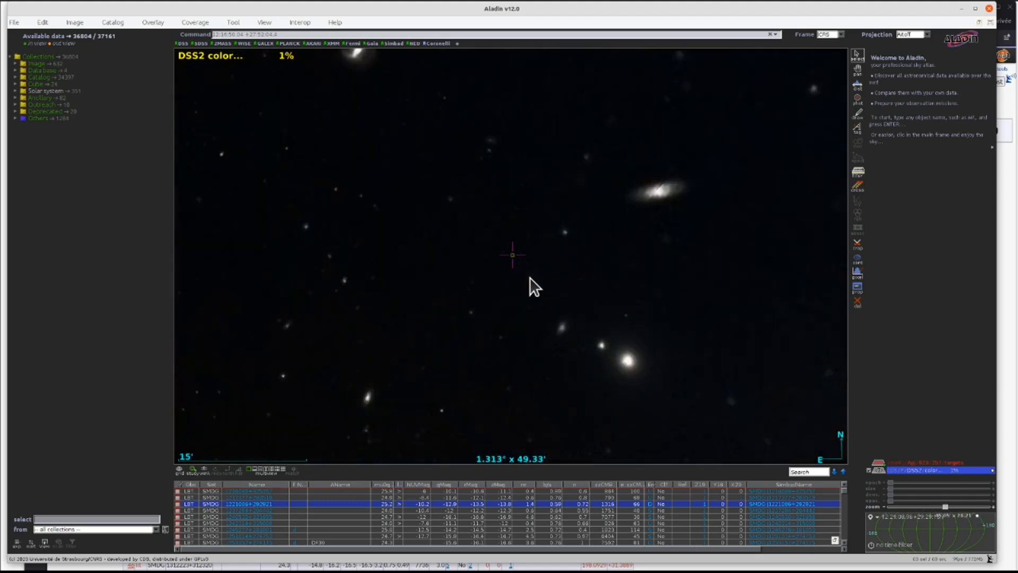
scroll(534, 287, up, 3)
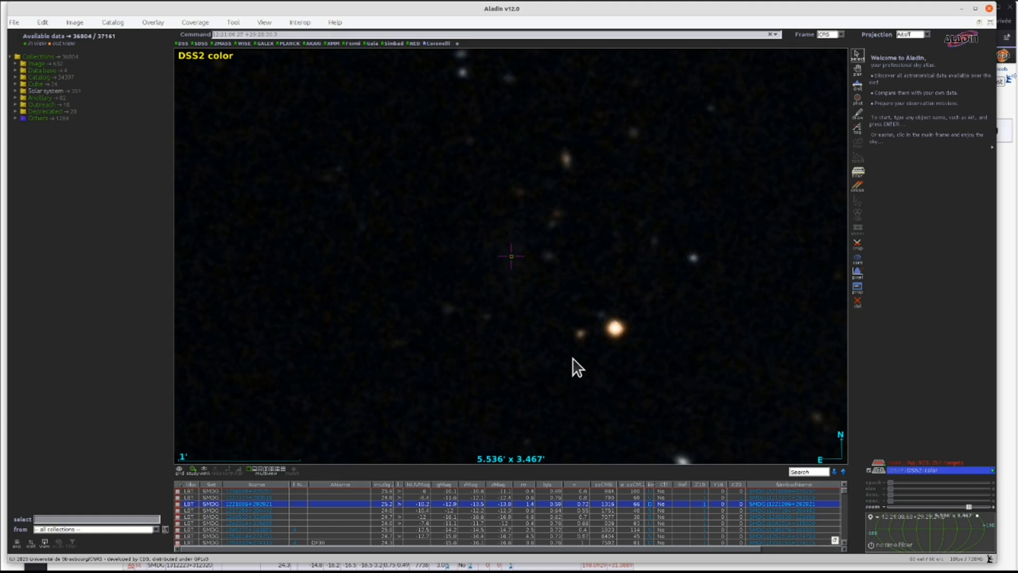
scroll(576, 367, down, 1)
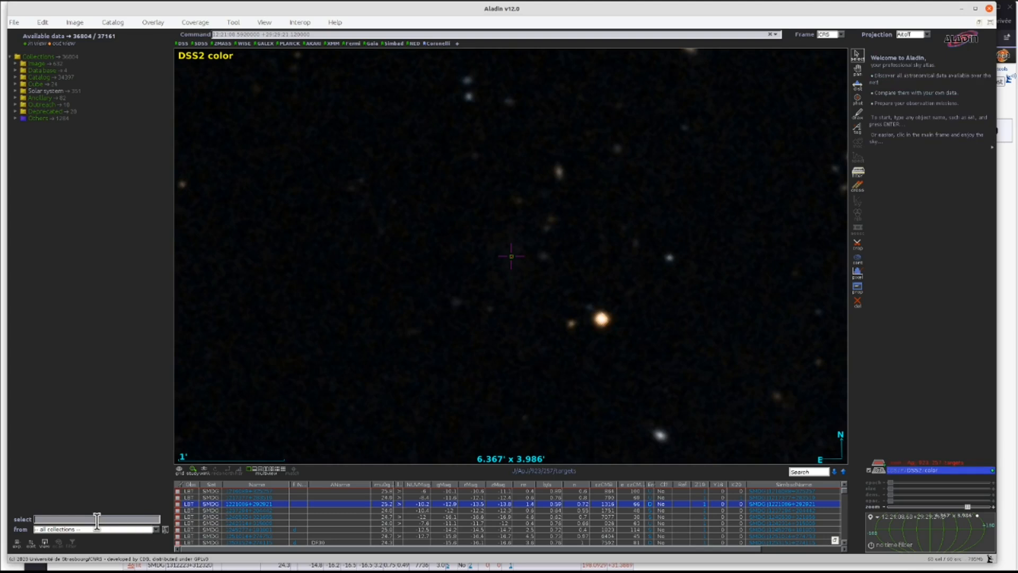
- Filter the data collections for PANST and load the PanSTARRS DR1 color (from bands z and g) survey
click(67, 519)
text(PANST)
click(123, 104)
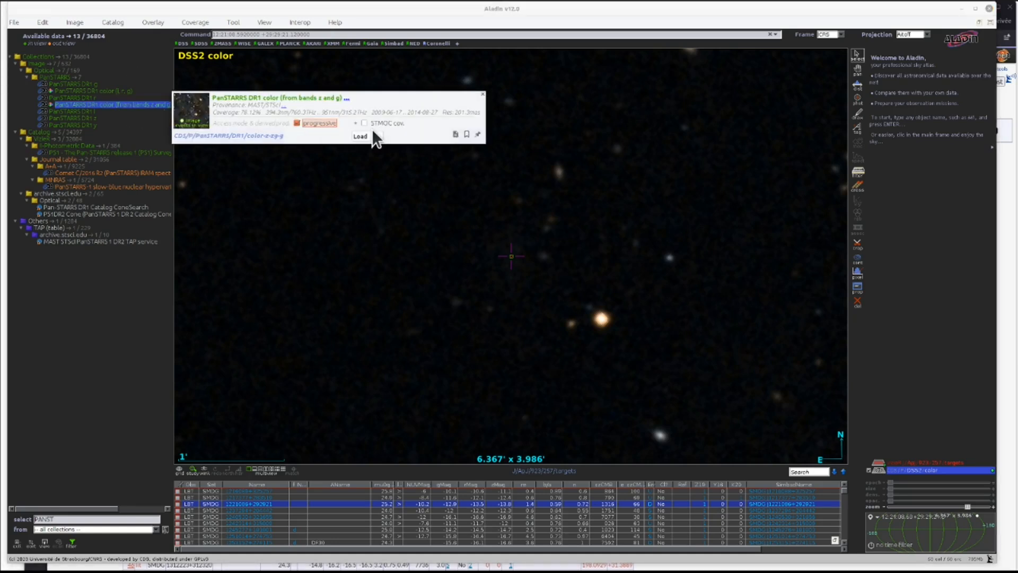
click(368, 136)
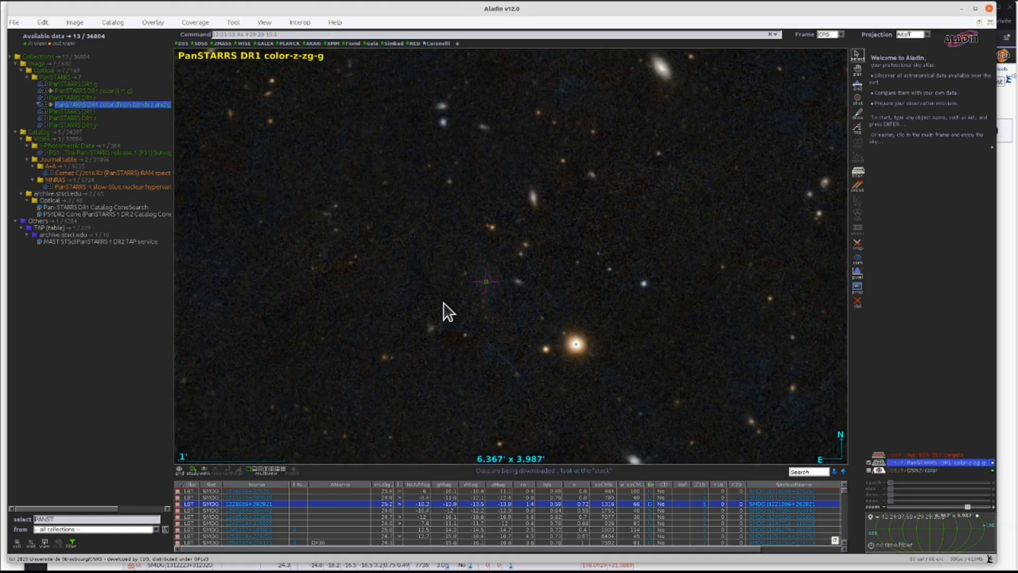
- Filter the collections for DESI and load the DESI Legacy Surveys color (g, r, i, z) survey
double_click(65, 518)
text(DE)
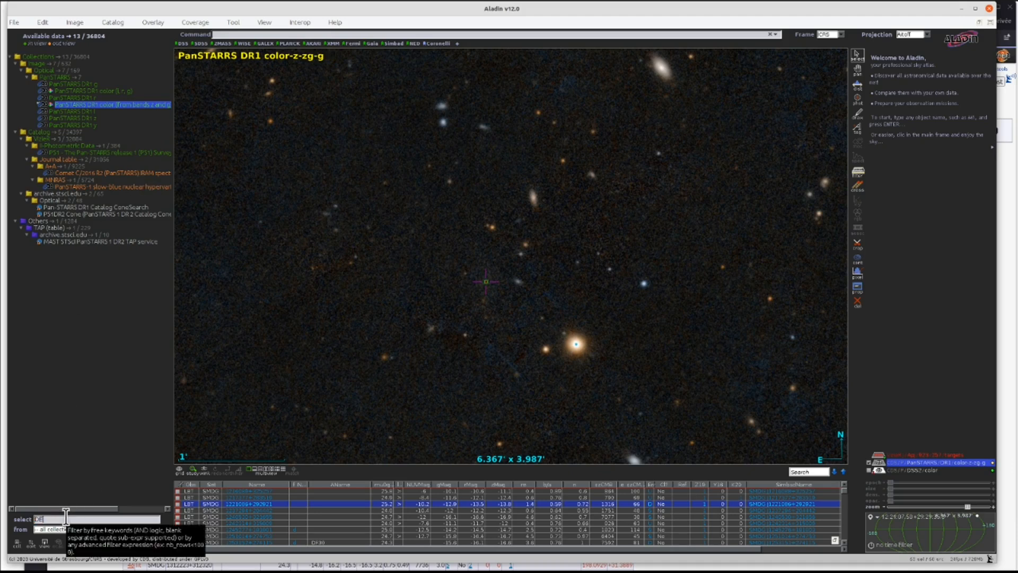
text(SI)
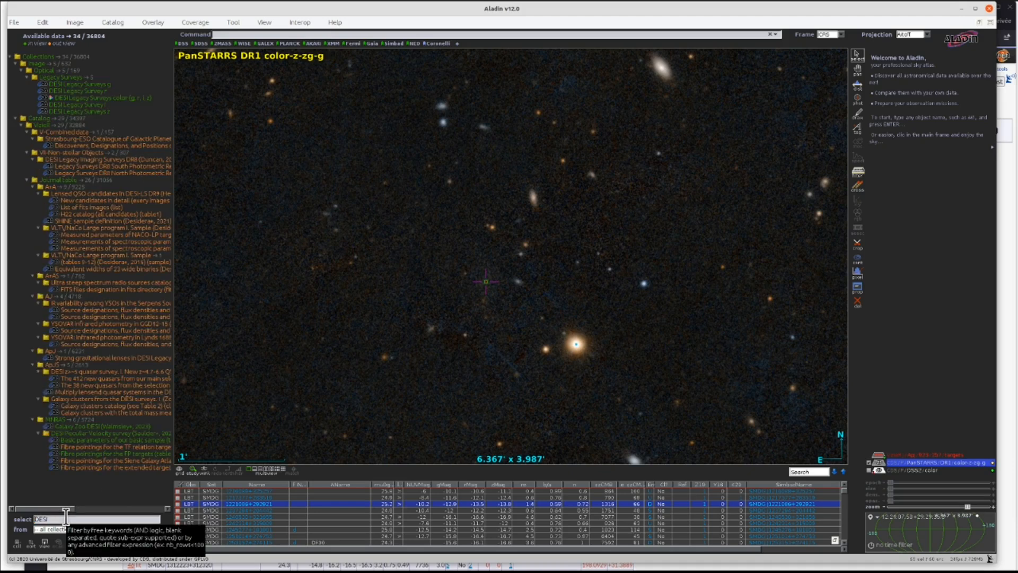
click(112, 99)
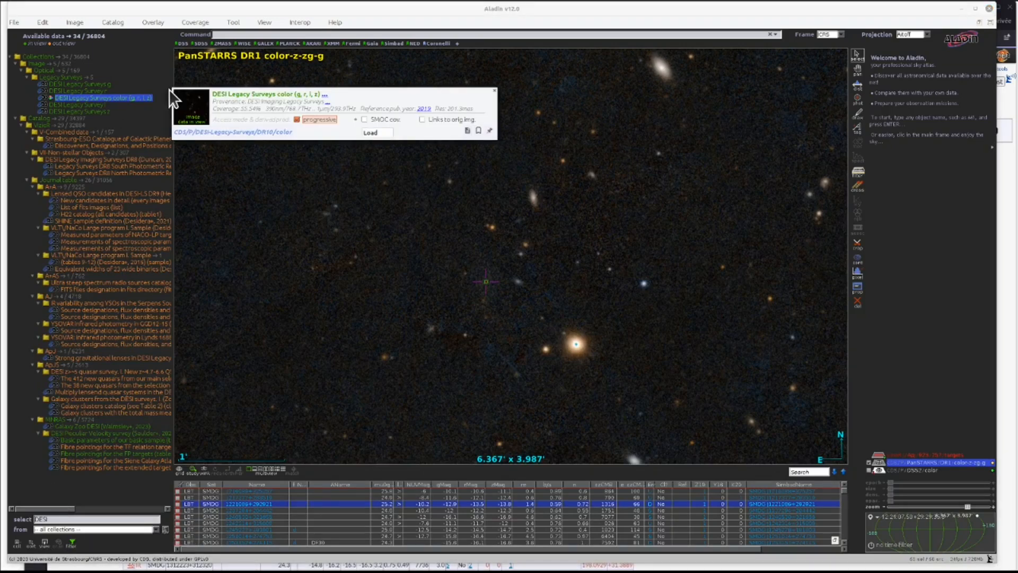
click(371, 133)
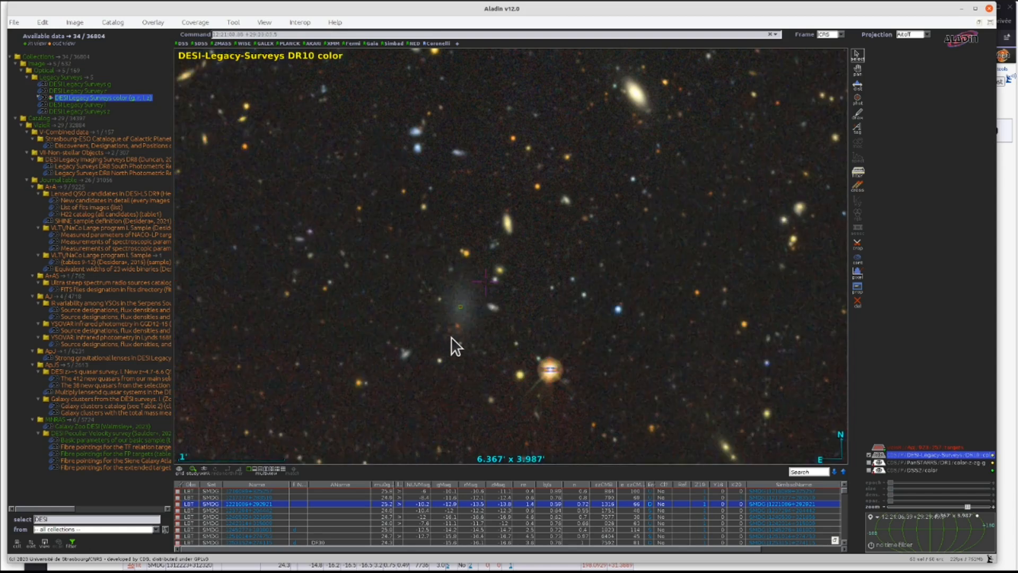
scroll(457, 313, up, 2)
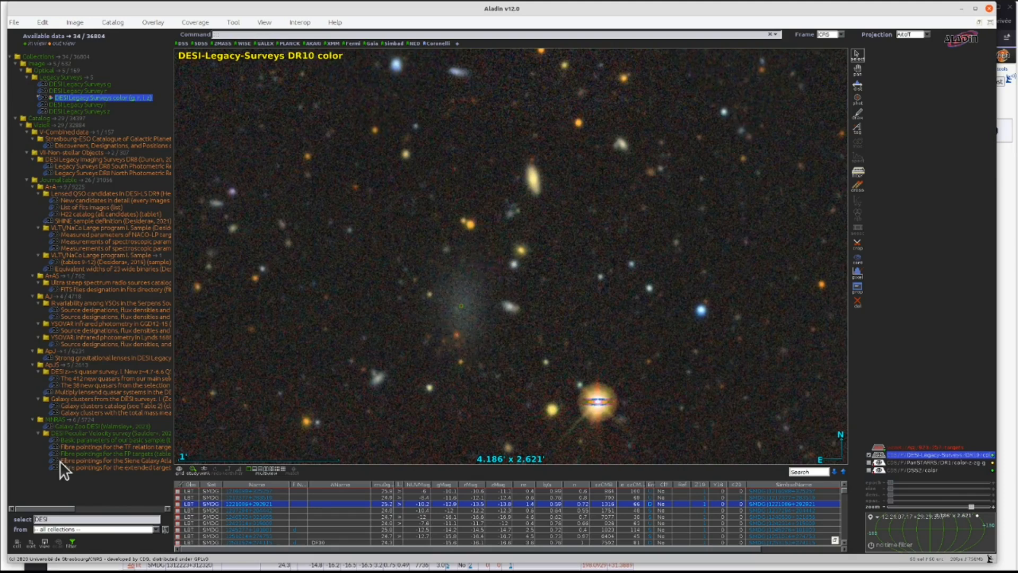
- Filter the collections for HST and load the HST-wideV survey together with its STMOC coverage
click(52, 520)
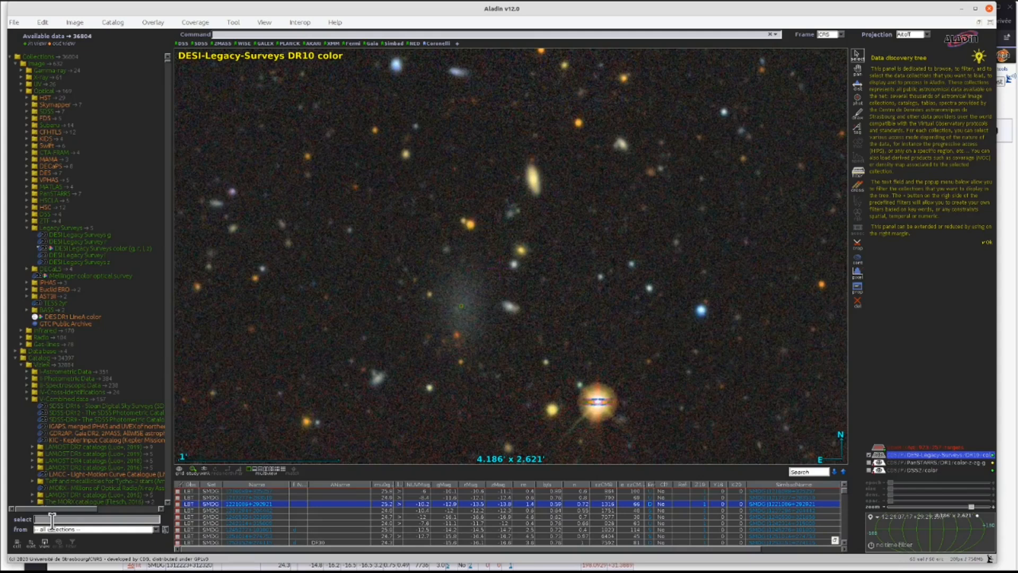
text(HST)
key(Return)
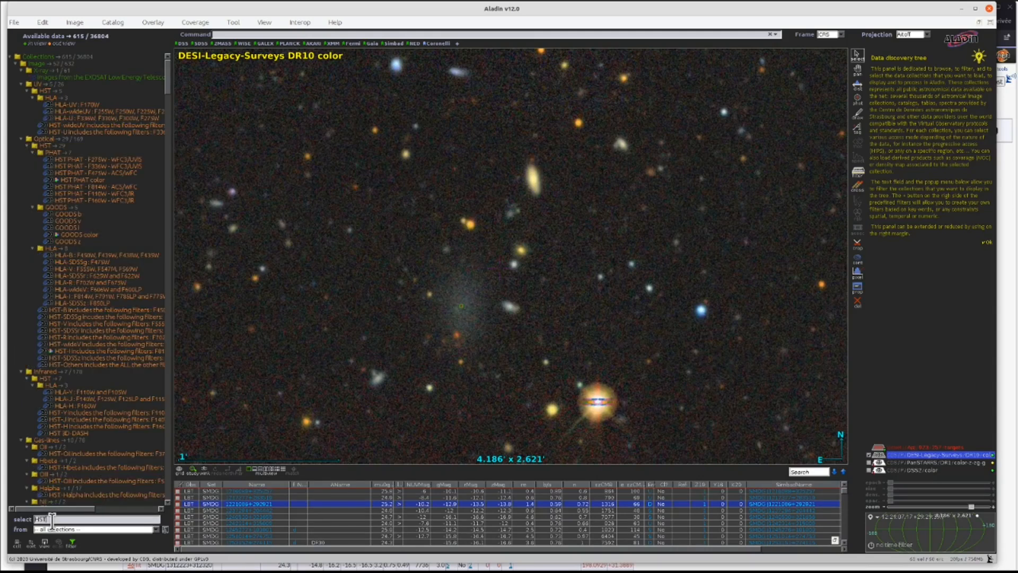
click(81, 344)
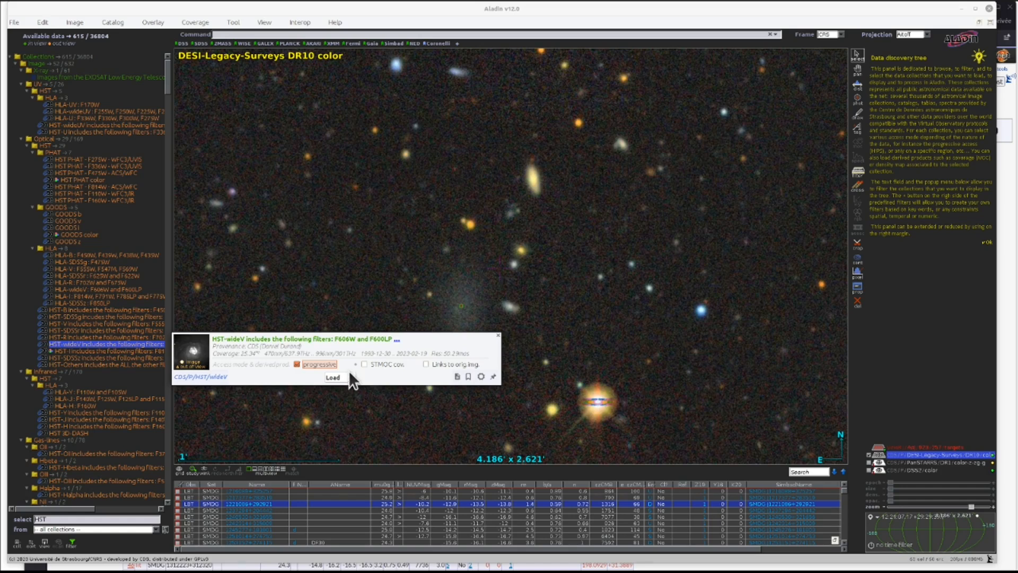
click(365, 364)
click(334, 376)
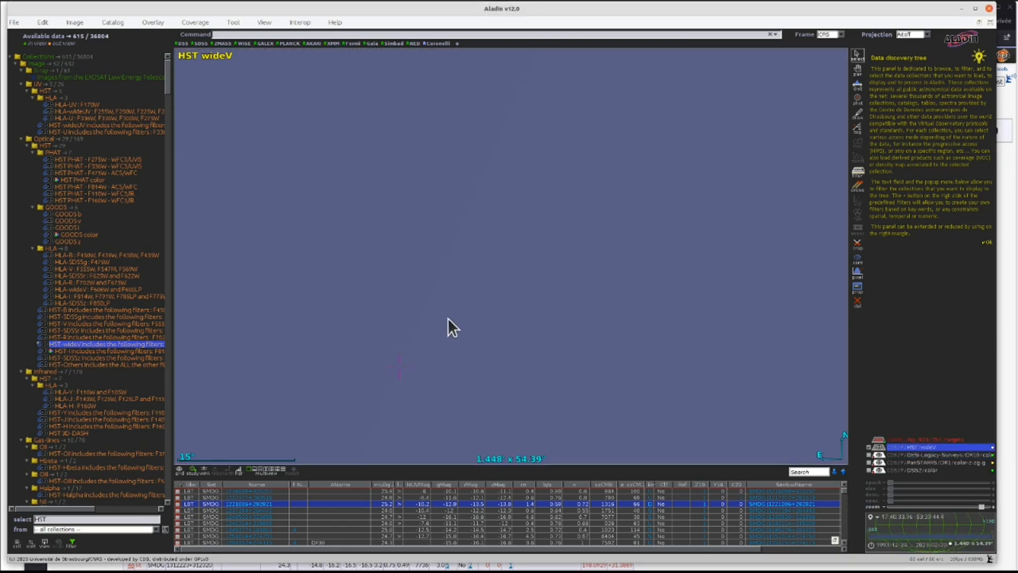
- Filter for panst again and load the coverage MOC of the PanSTARRS DR1 color survey
scroll(448, 317, down, 4)
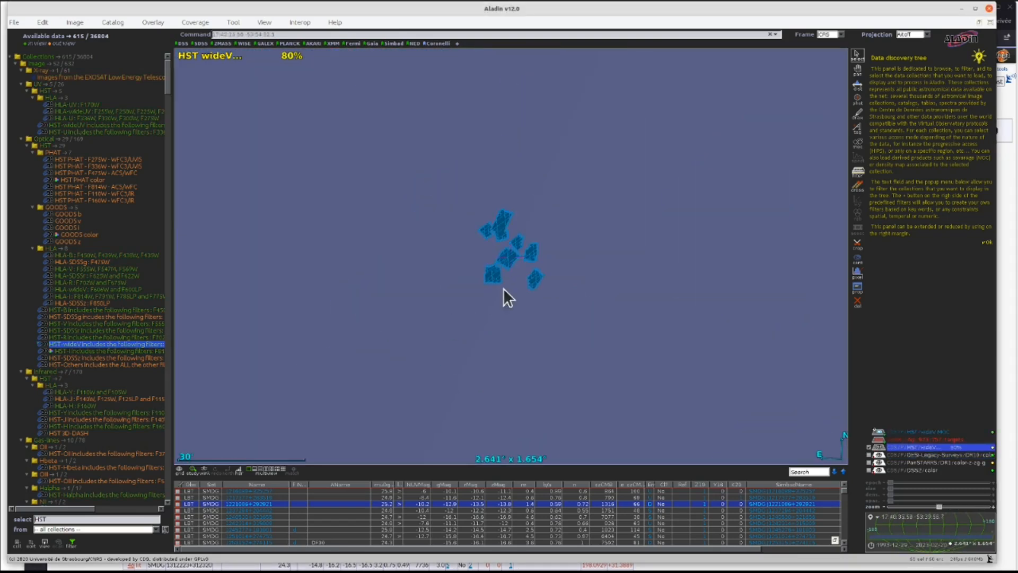
scroll(516, 266, up, 8)
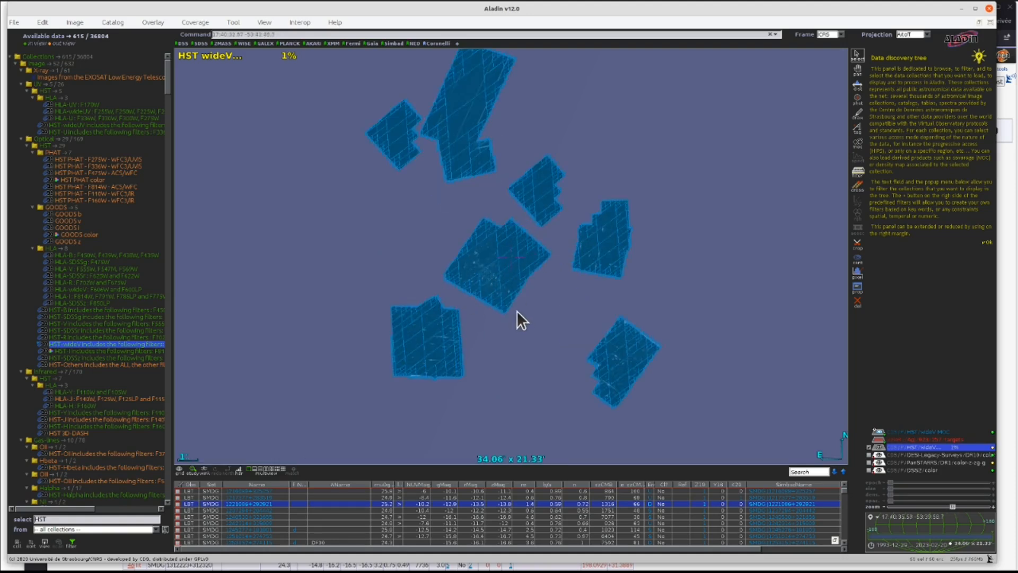
scroll(517, 311, down, 6)
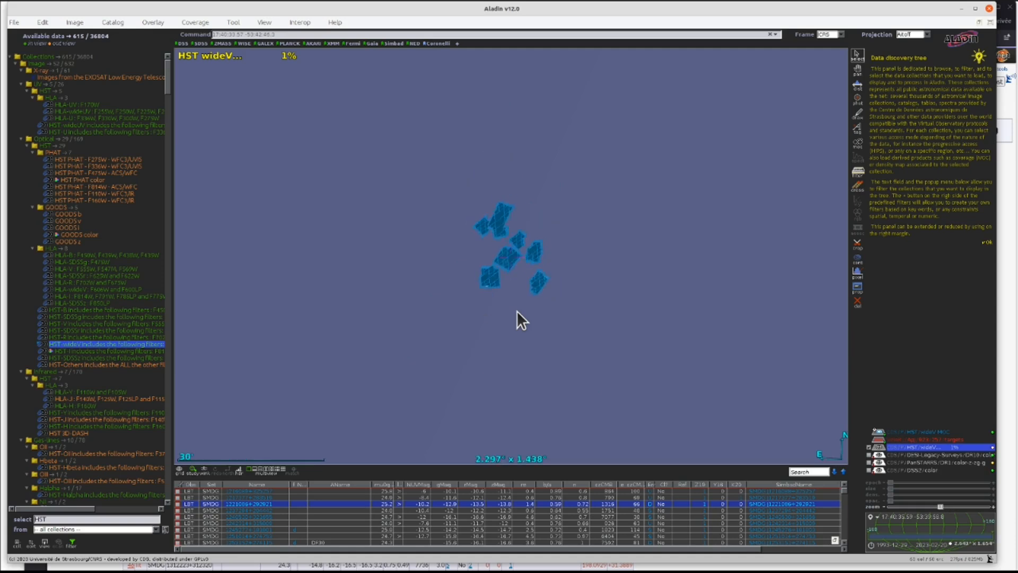
scroll(517, 311, down, 6)
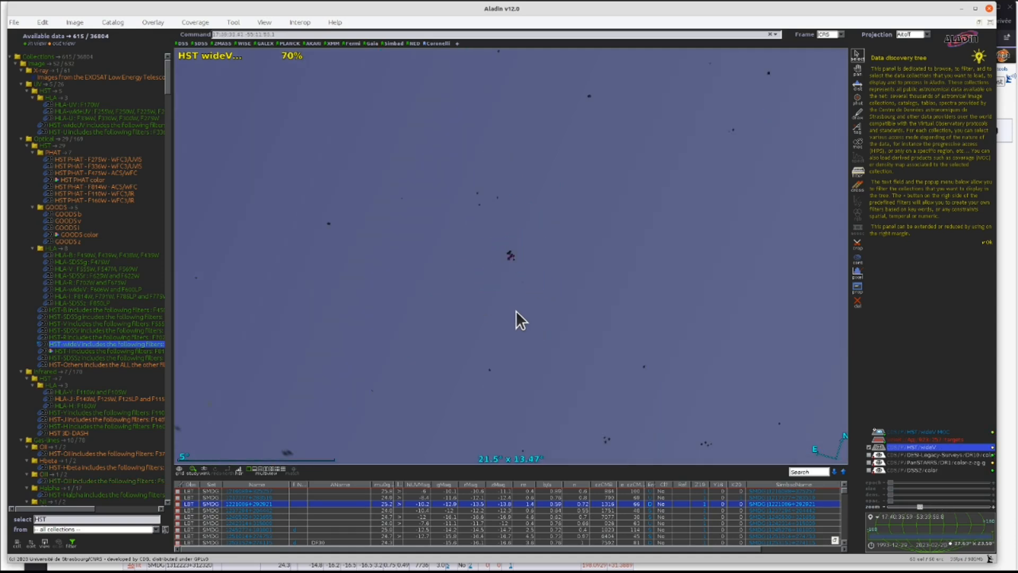
scroll(516, 311, down, 4)
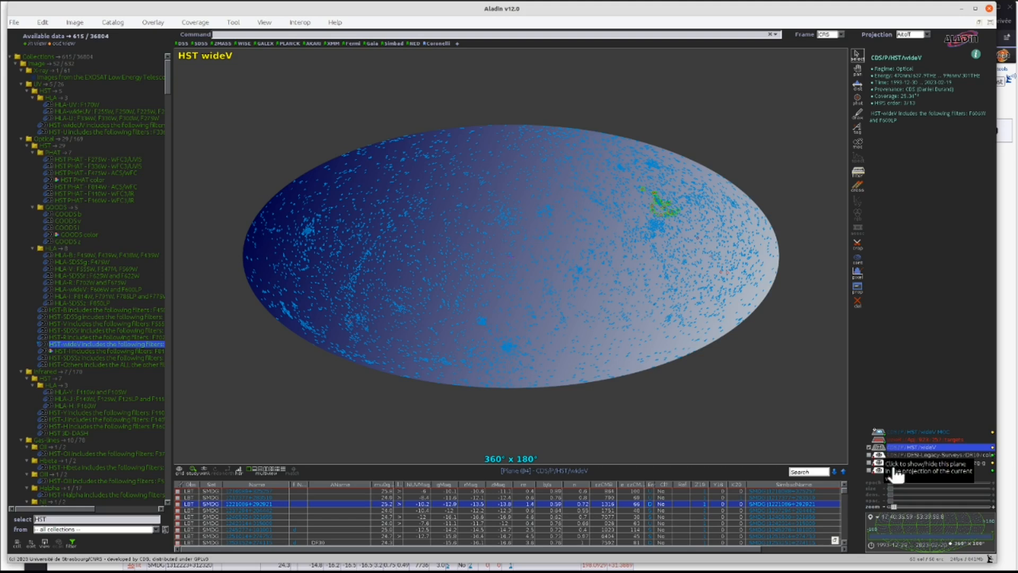
double_click(53, 517)
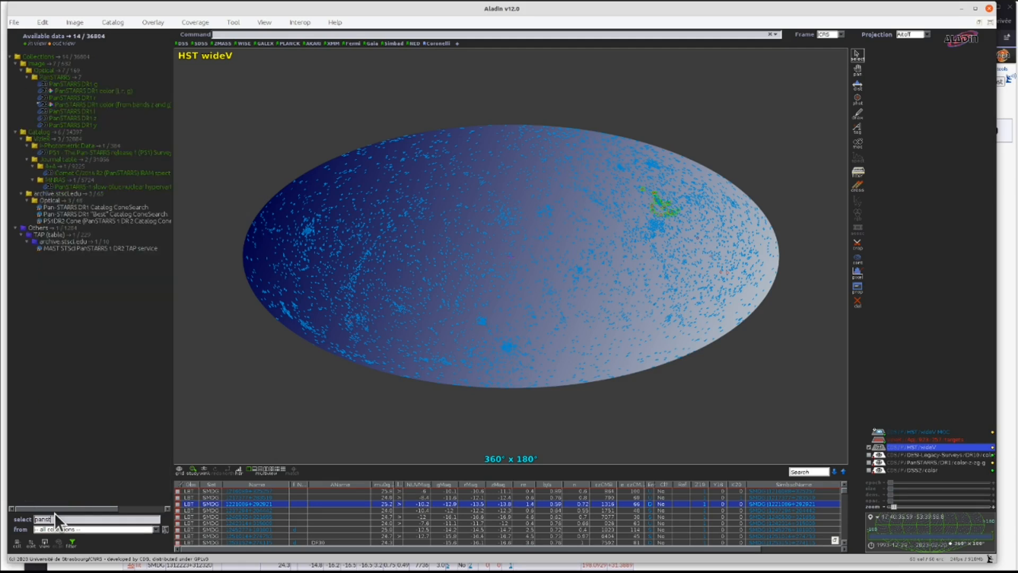
click(119, 103)
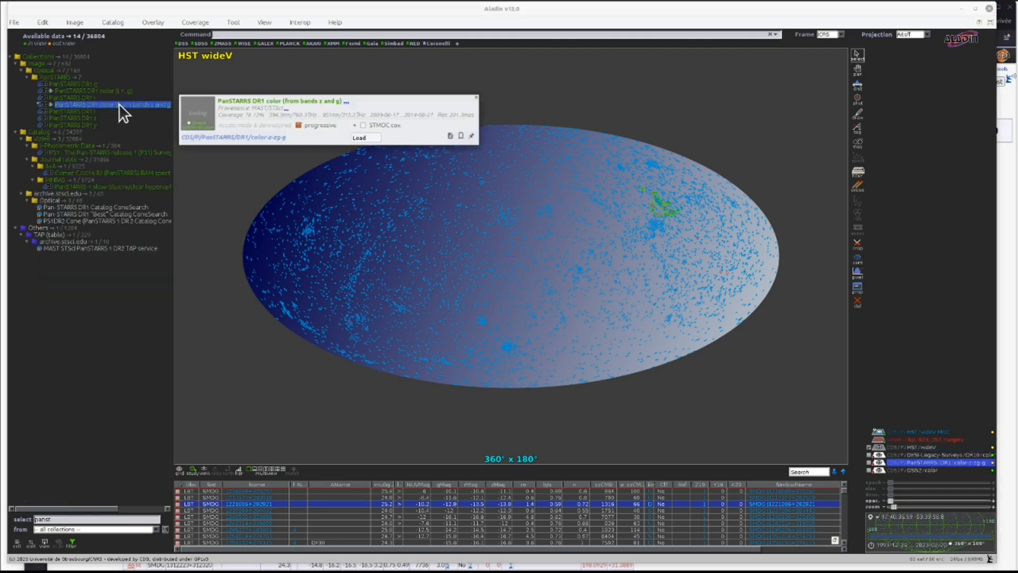
click(364, 137)
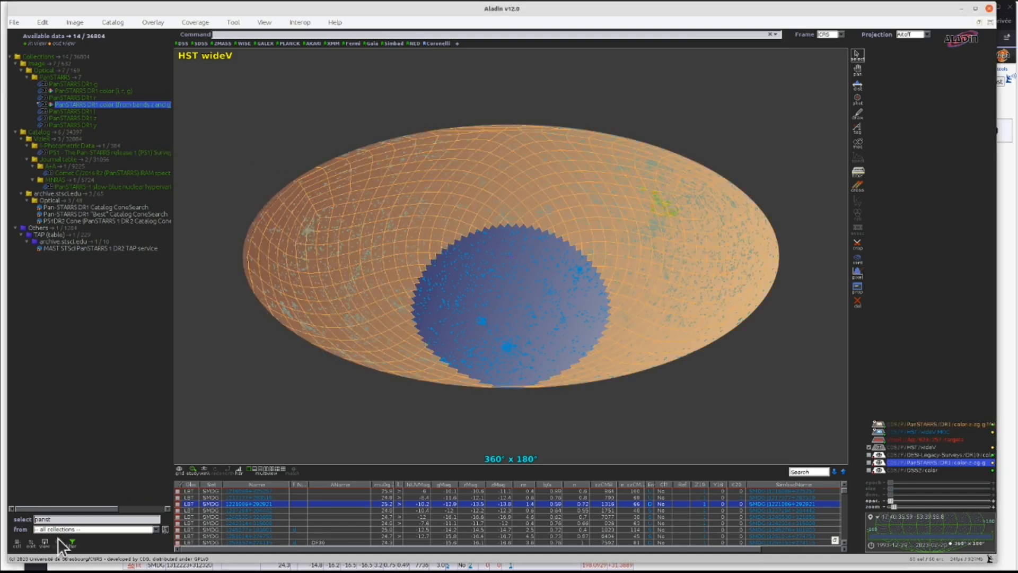
- Filter for DESI again and load the coverage MOC of the DESI Legacy Surveys color survey
double_click(67, 519)
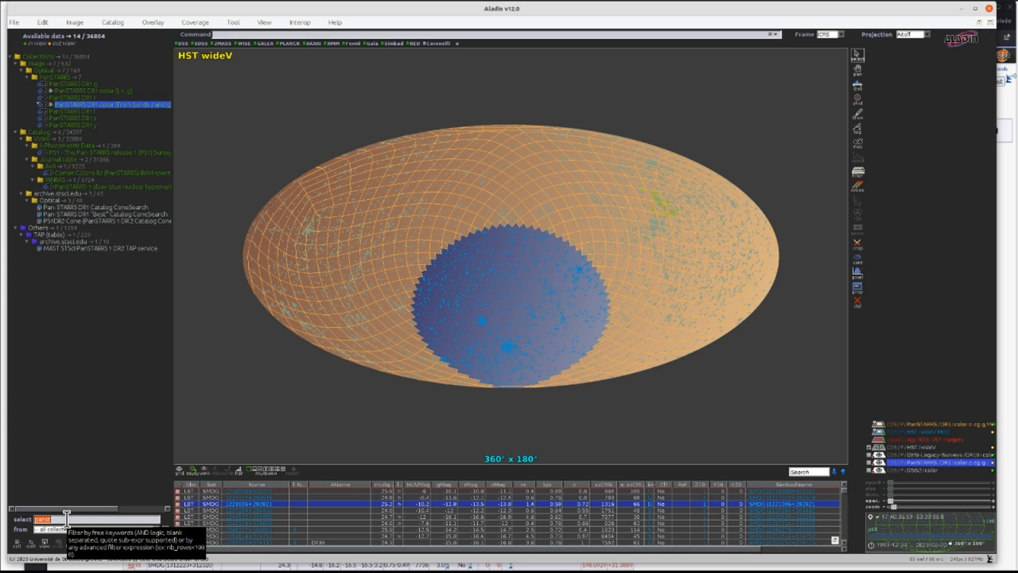
text(DESI)
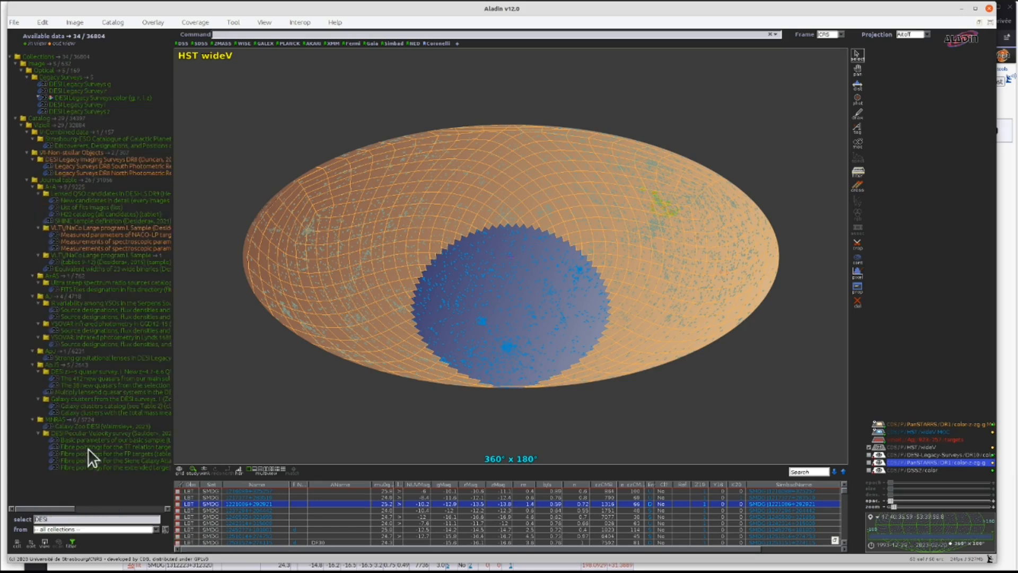
click(144, 95)
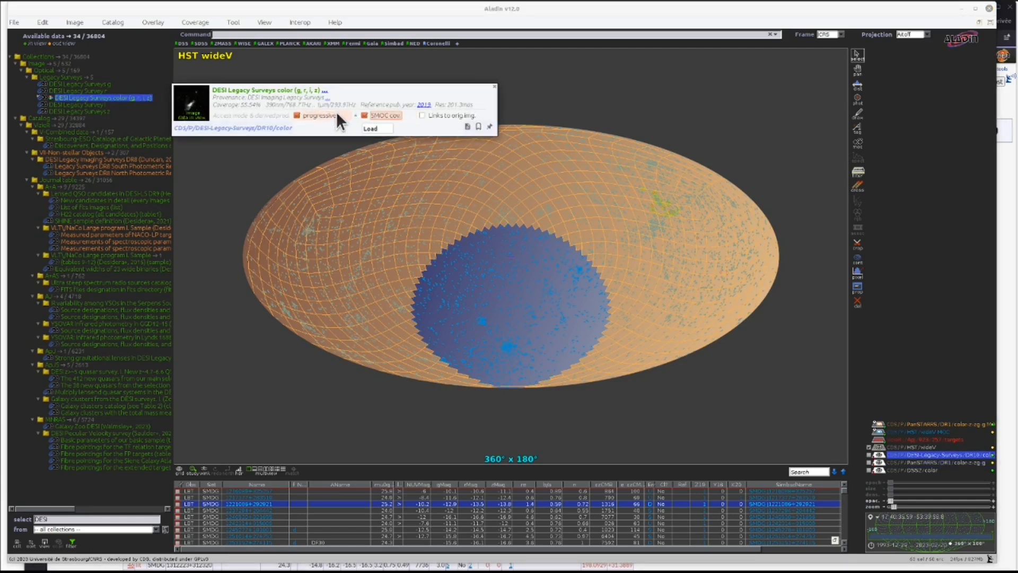
click(369, 129)
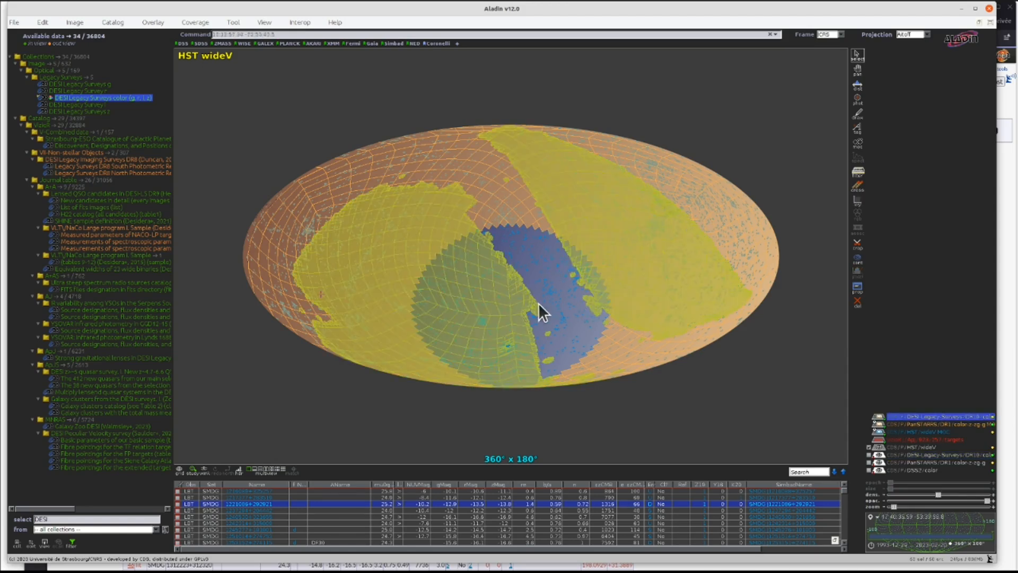
- Create the spatial-only intersection of the DESI Legacy Surveys, PanSTARRS DR1 and HST wideV coverage MOCs
mouse_move(560, 296)
mouse_down()
mouse_move(517, 282)
mouse_move(549, 284)
mouse_up()
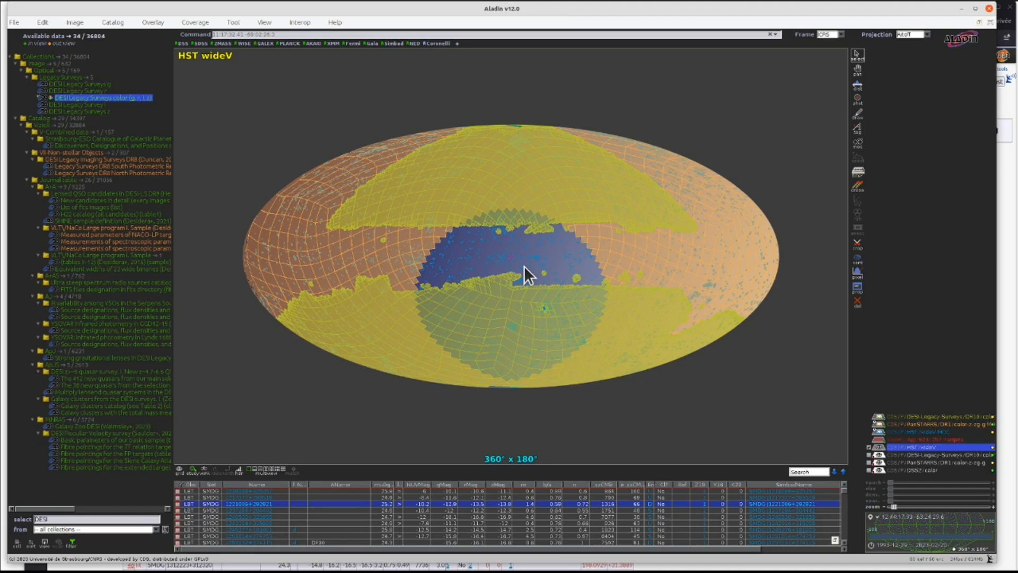
click(904, 432)
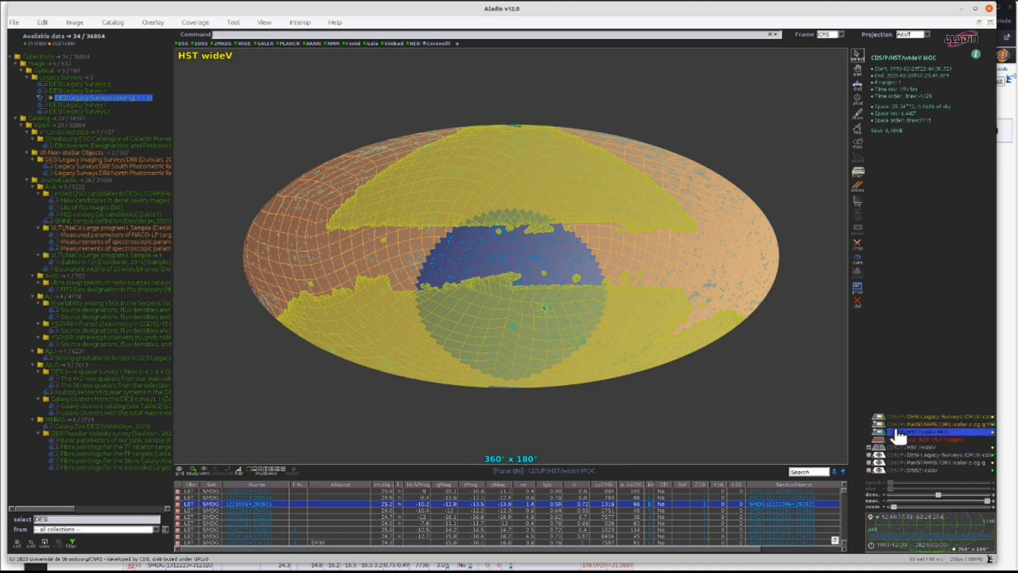
shift+click(897, 417)
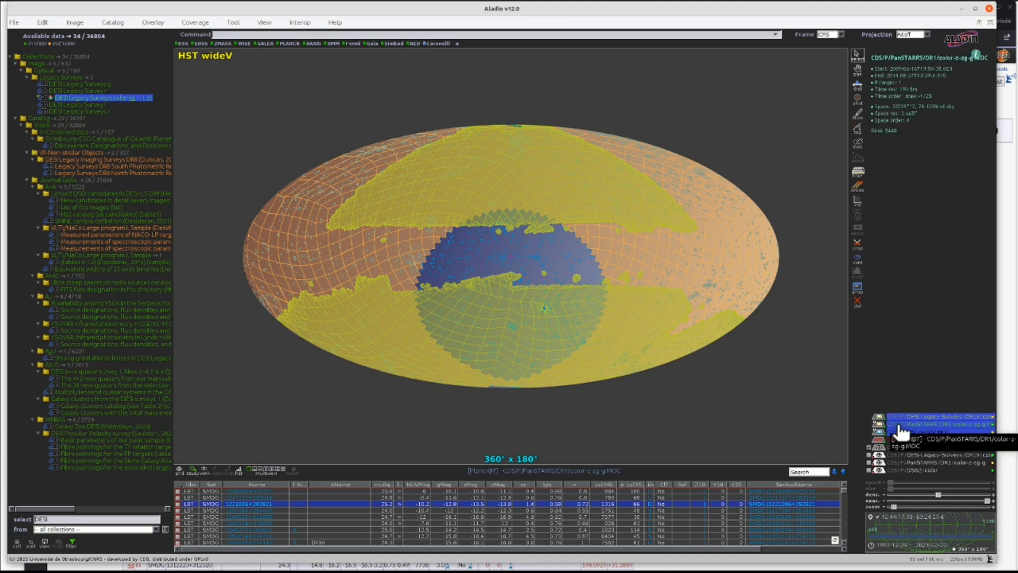
click(190, 18)
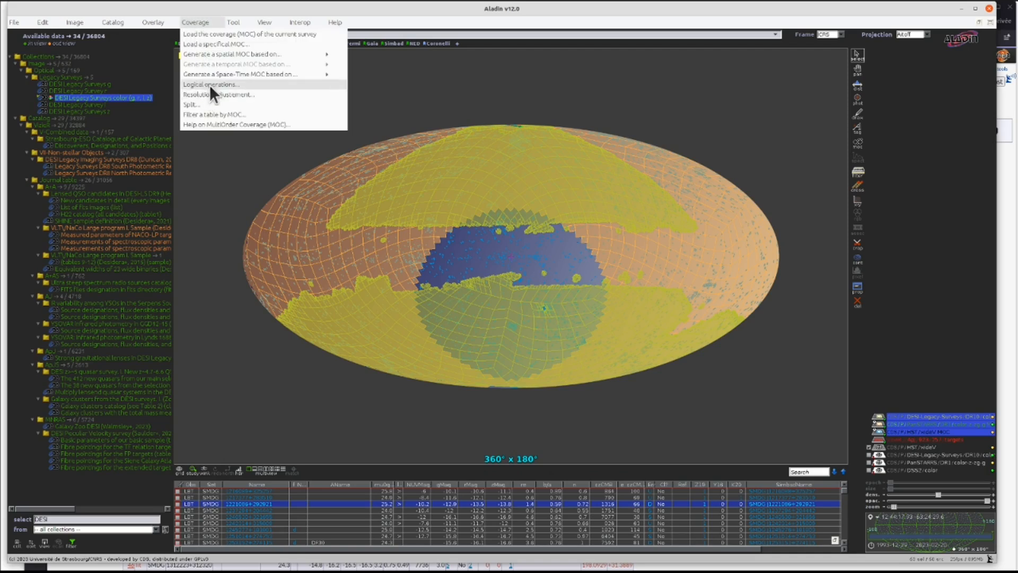
click(232, 85)
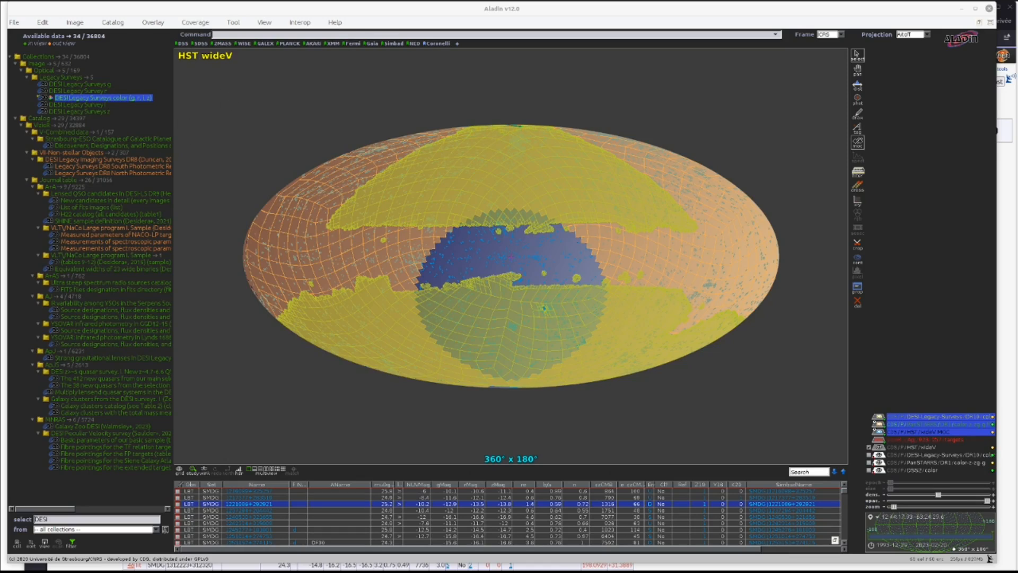
drag(30, 1, 467, 205)
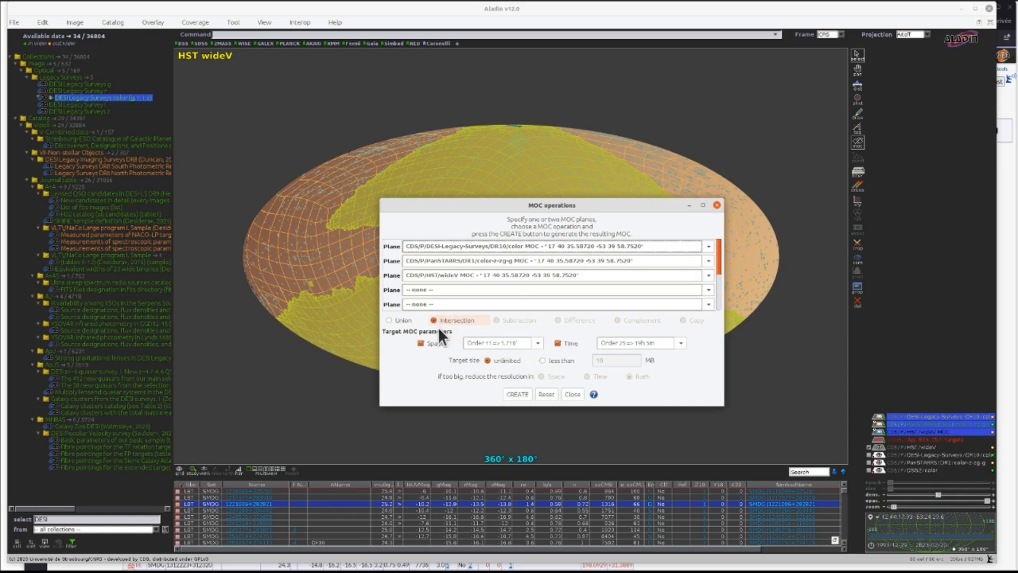
click(566, 343)
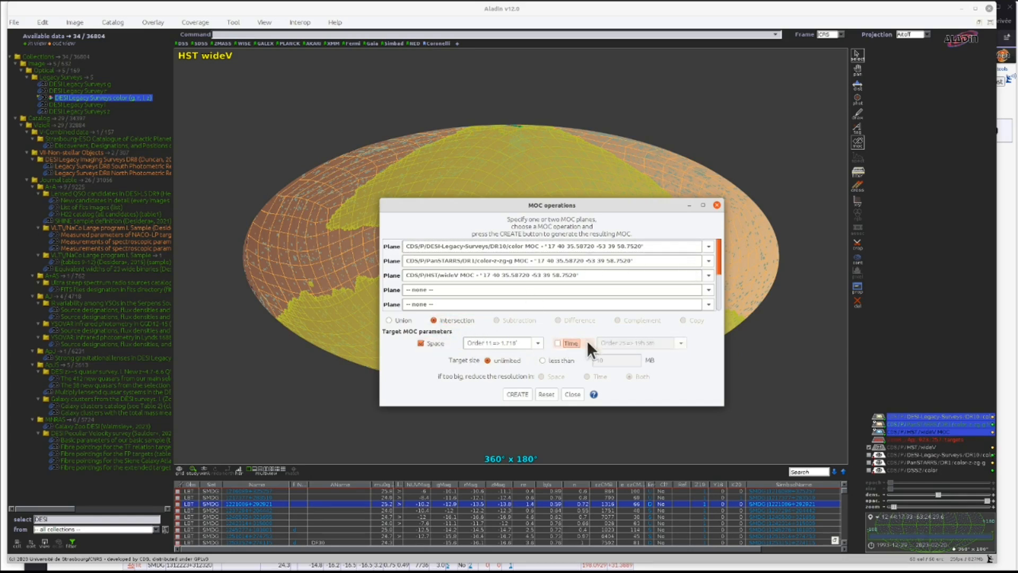
click(512, 392)
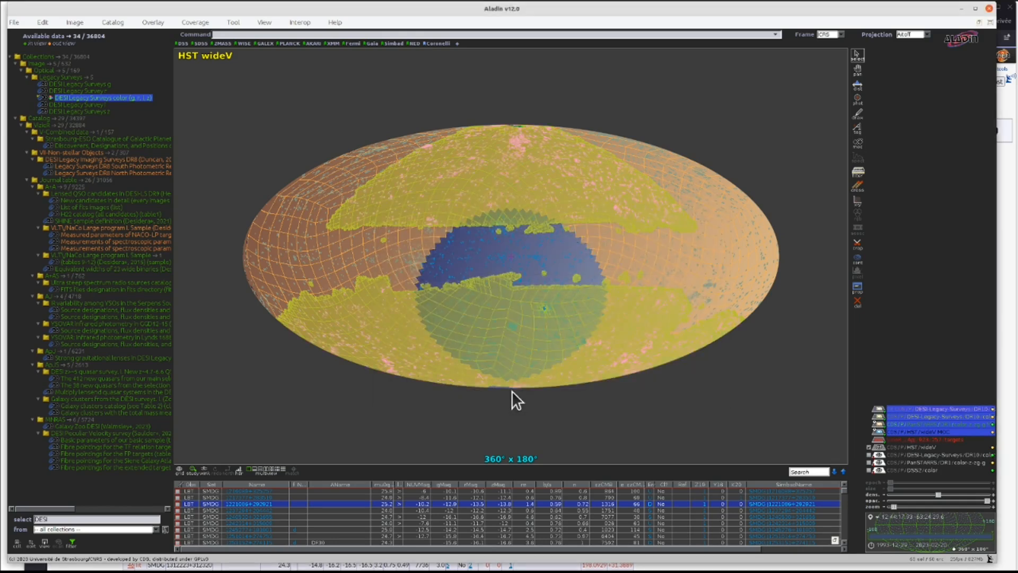
- Hide the individual coverage MOCs and show the DESI Legacy Surveys image under the intersection MOC
click(879, 417)
click(879, 424)
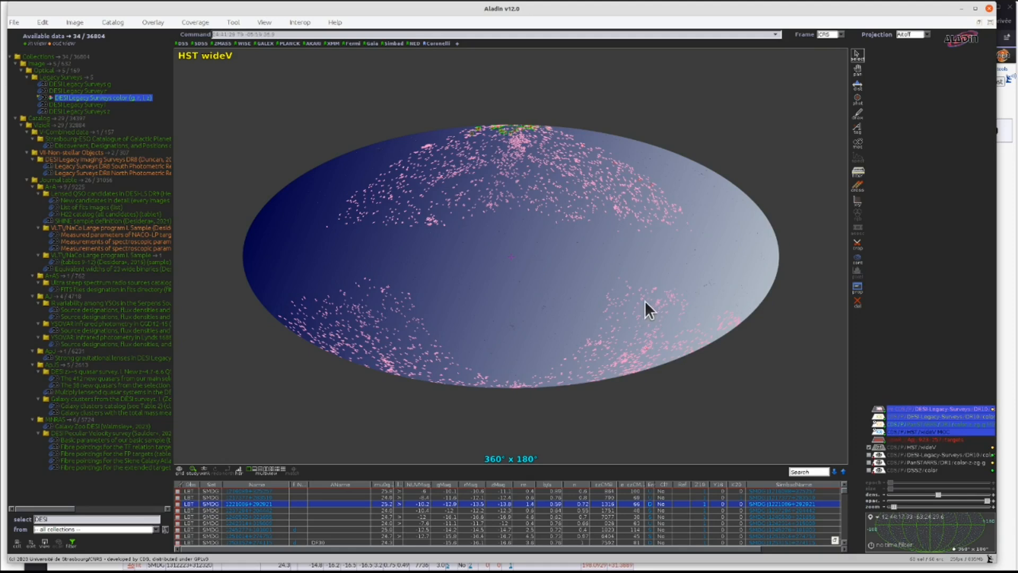
click(544, 242)
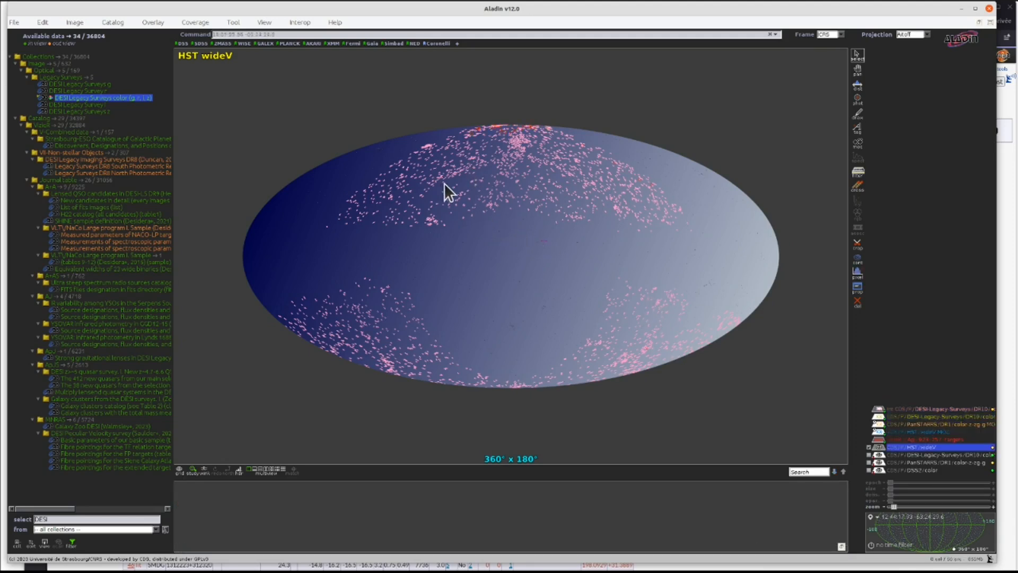
drag(454, 188, 471, 214)
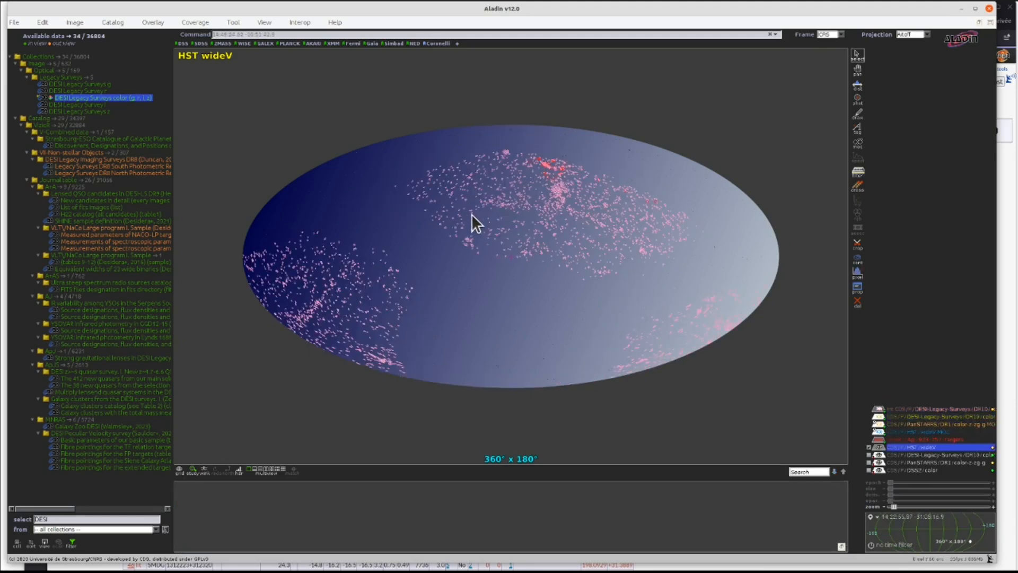
click(879, 455)
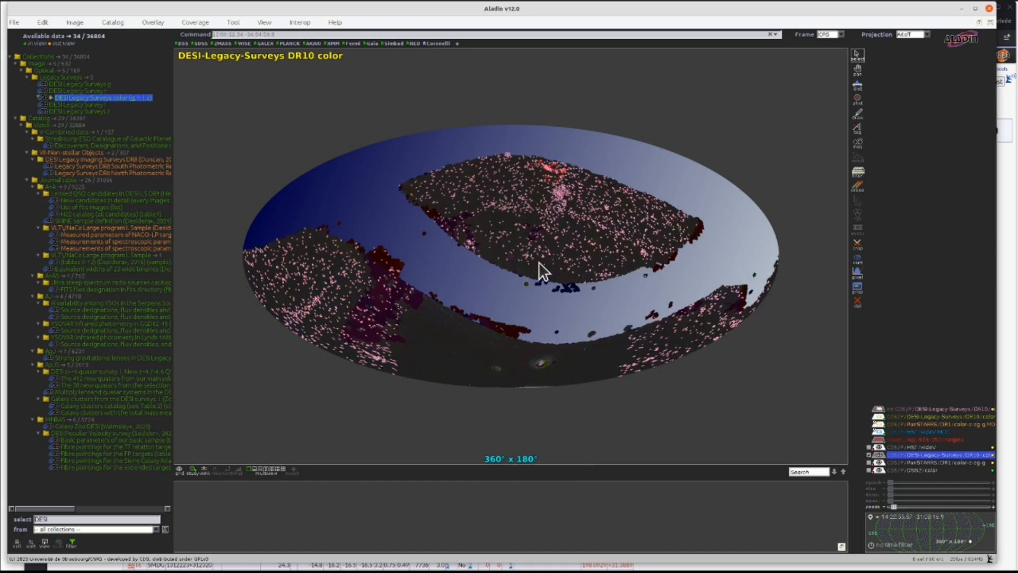
- Zoom in on the galaxy catalogue targets and inspect individual sources inside the intersection MOC via the table
scroll(530, 221, up, 3)
drag(603, 148, 517, 201)
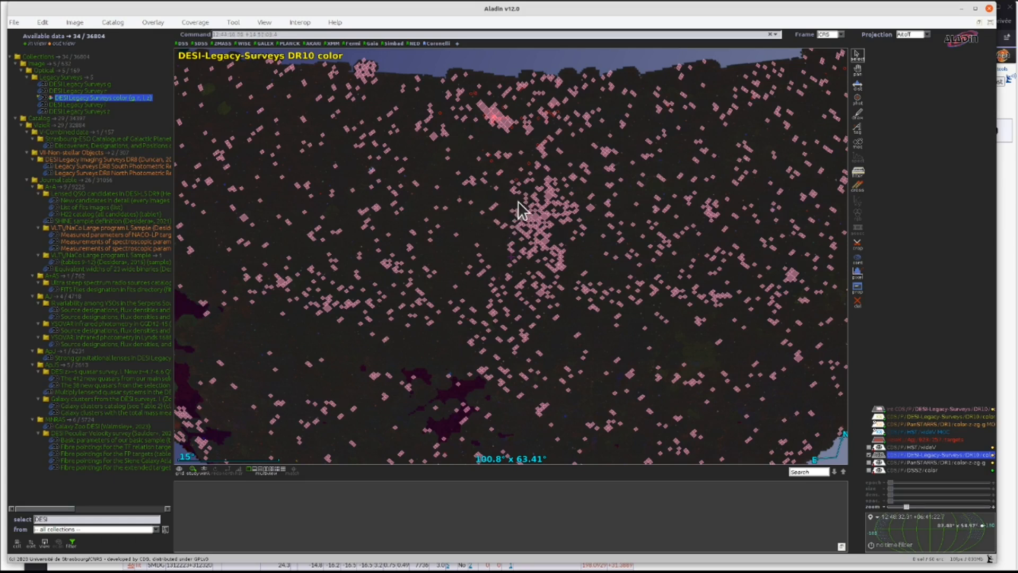
scroll(517, 202, up, 5)
double_click(914, 439)
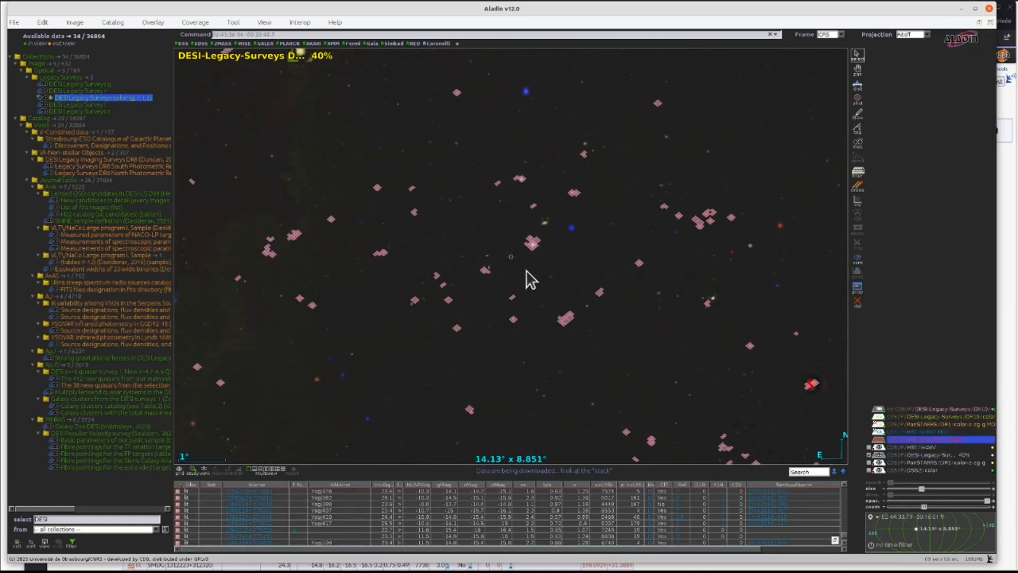
scroll(525, 270, up, 5)
scroll(524, 266, up, 5)
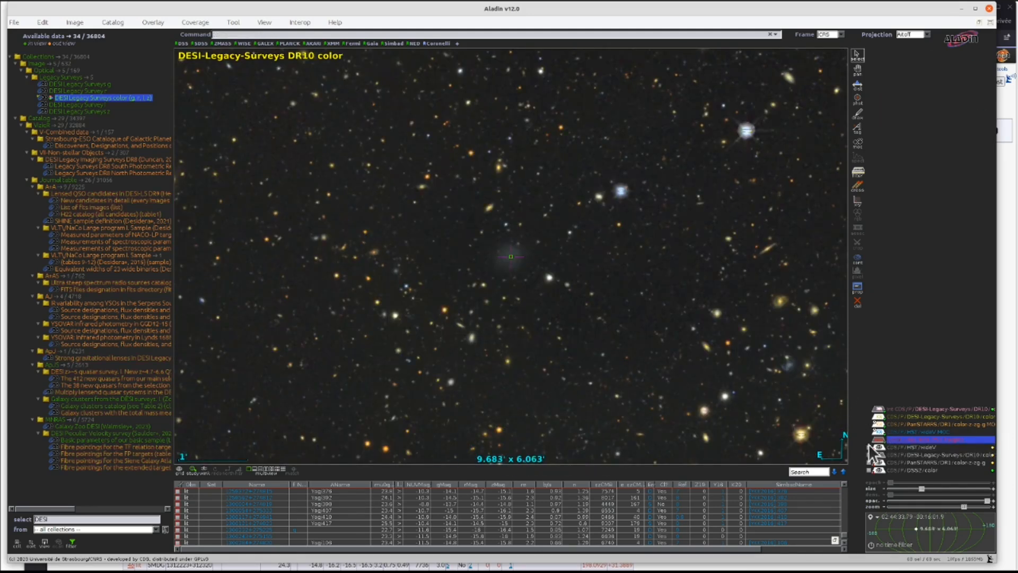
click(467, 502)
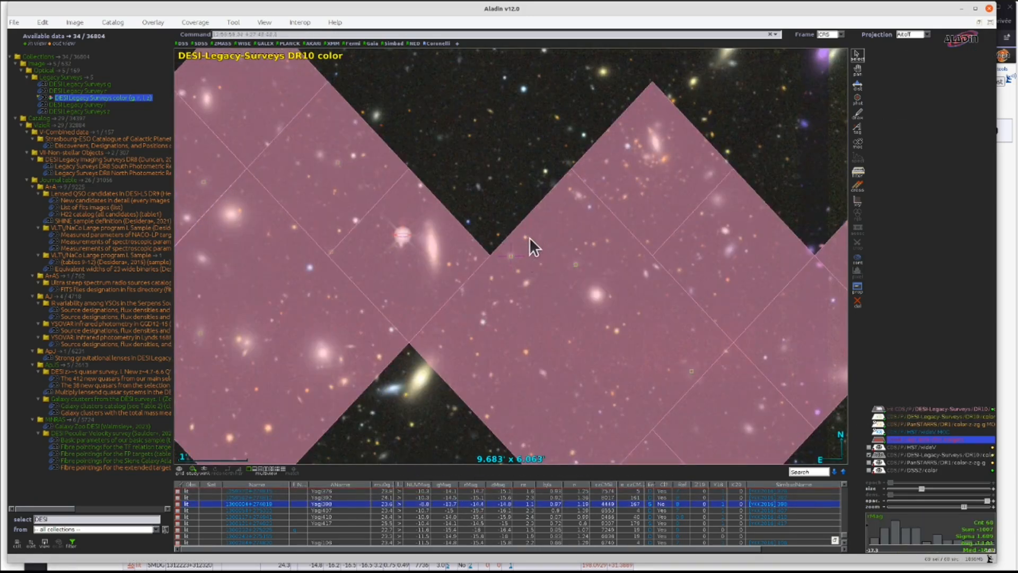
click(469, 509)
click(469, 521)
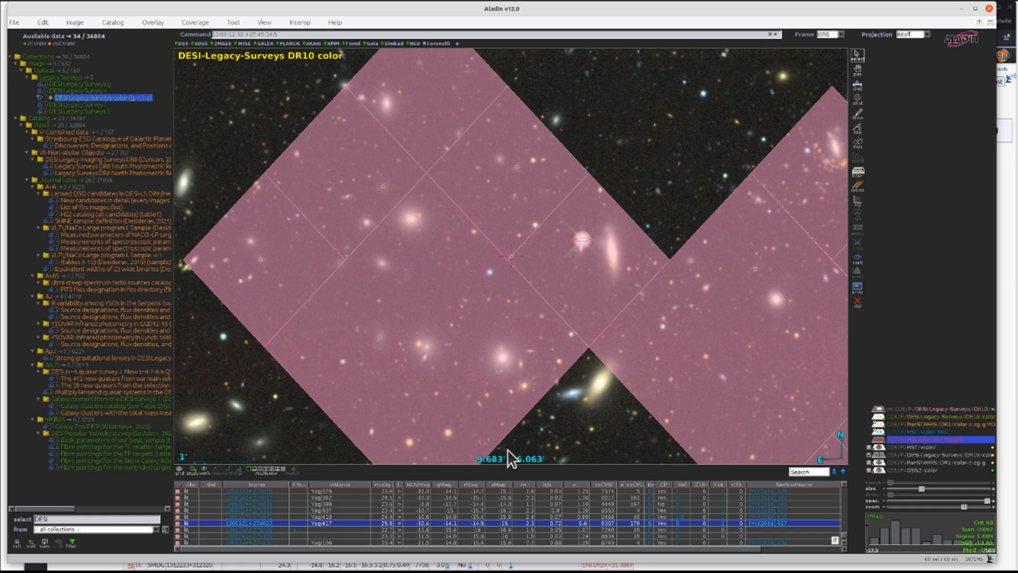
- Filter the collections for SMUDGE and load the whole SMUDGes V catalogue of ultra-diffuse galaxies
double_click(52, 519)
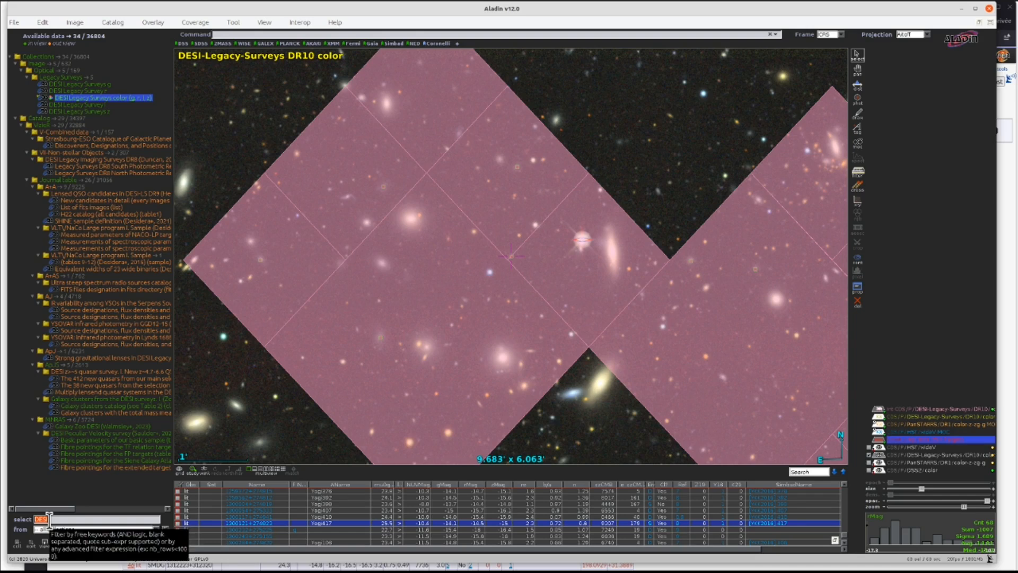
text(SMUDG)
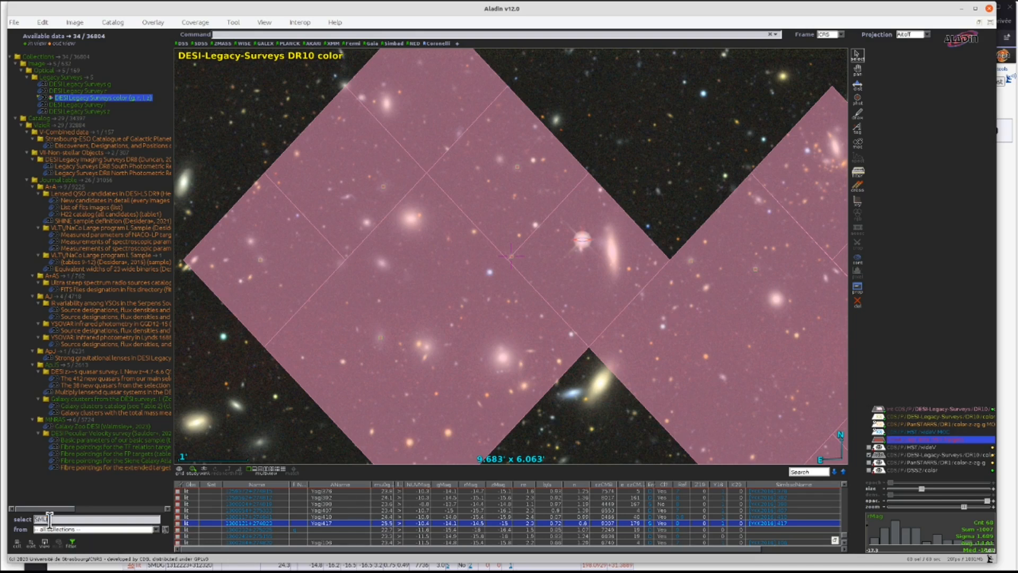
text(E)
key(Return)
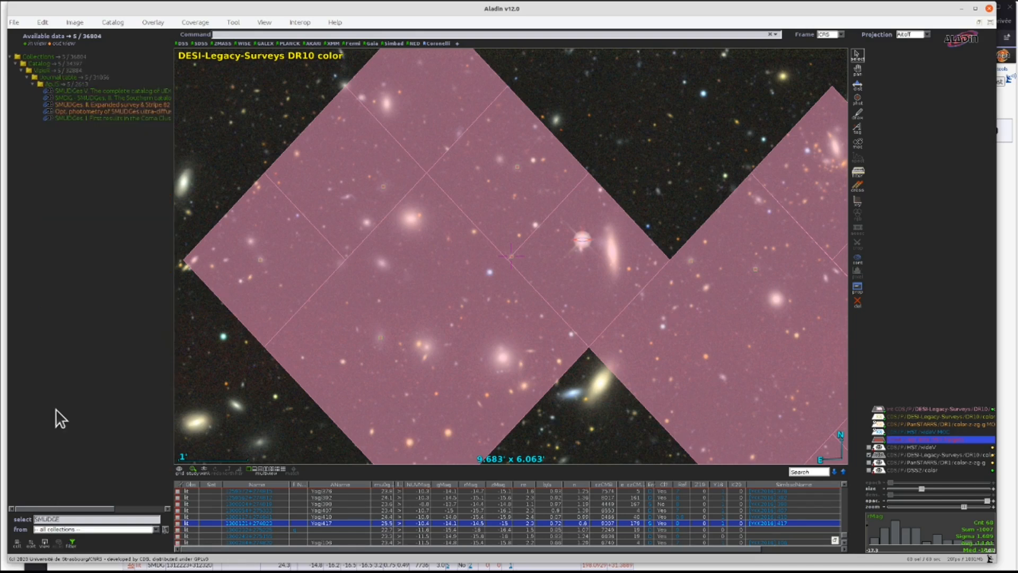
click(126, 90)
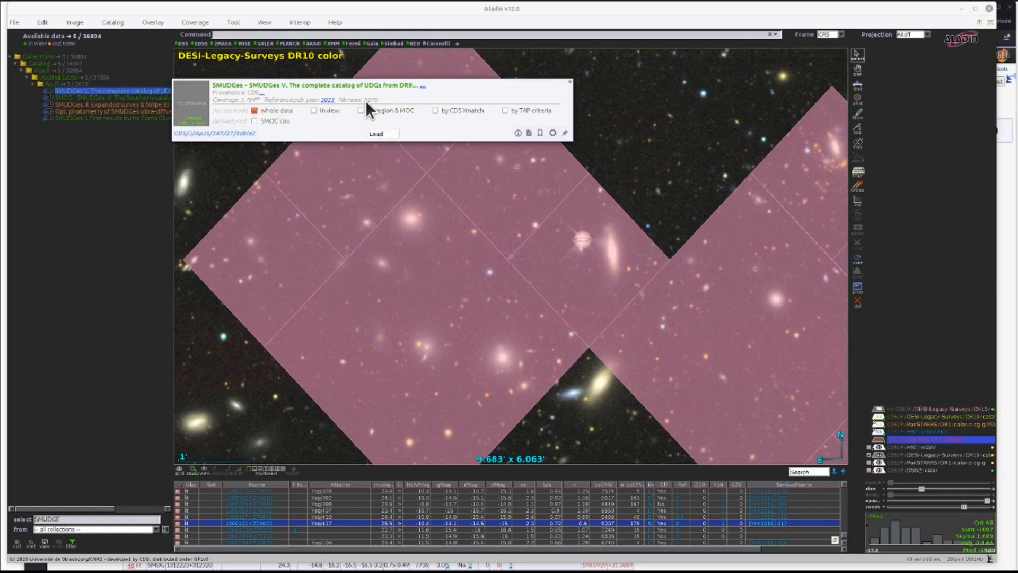
click(382, 133)
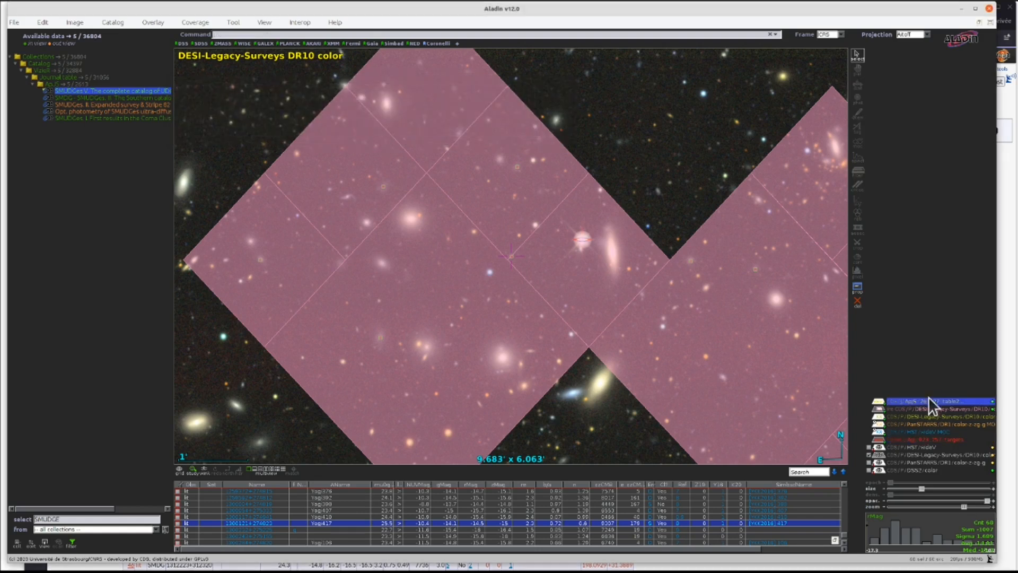
- Zoom out to view the SMUDGes sources across the whole sky against the intersection MOC
click(876, 409)
scroll(501, 279, down, 5)
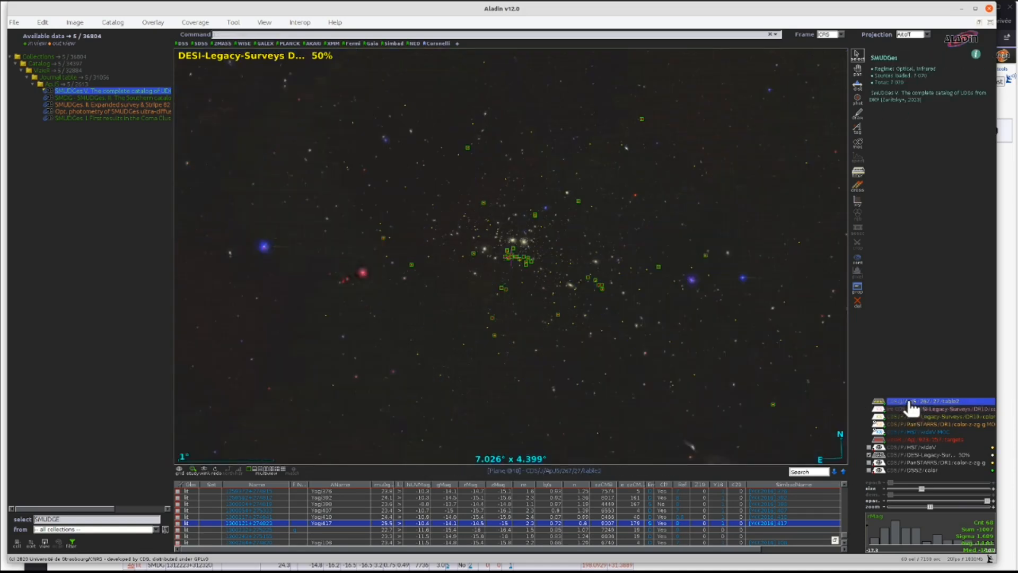
double_click(876, 402)
scroll(501, 288, down, 1)
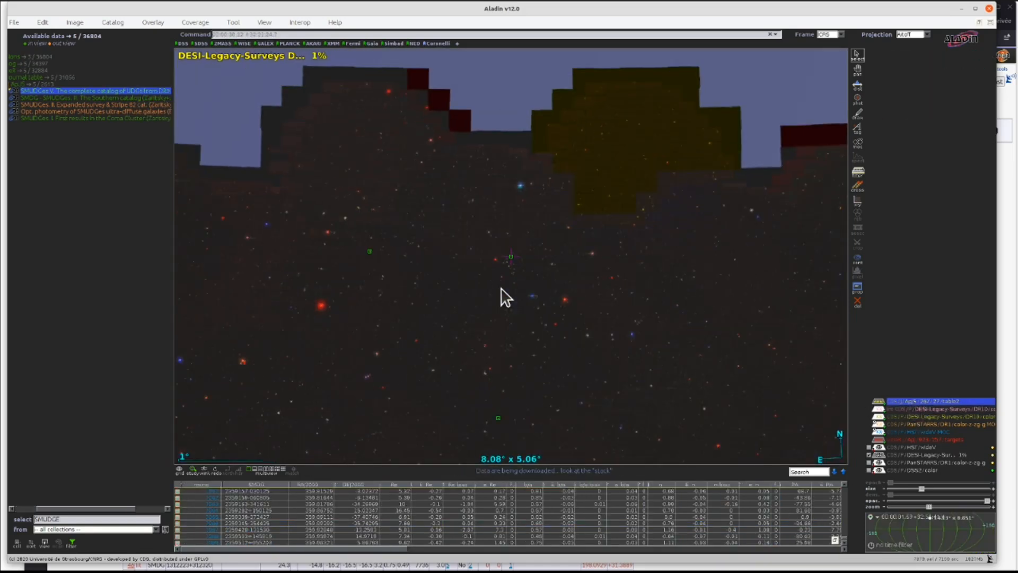
scroll(501, 288, down, 4)
scroll(500, 287, down, 1)
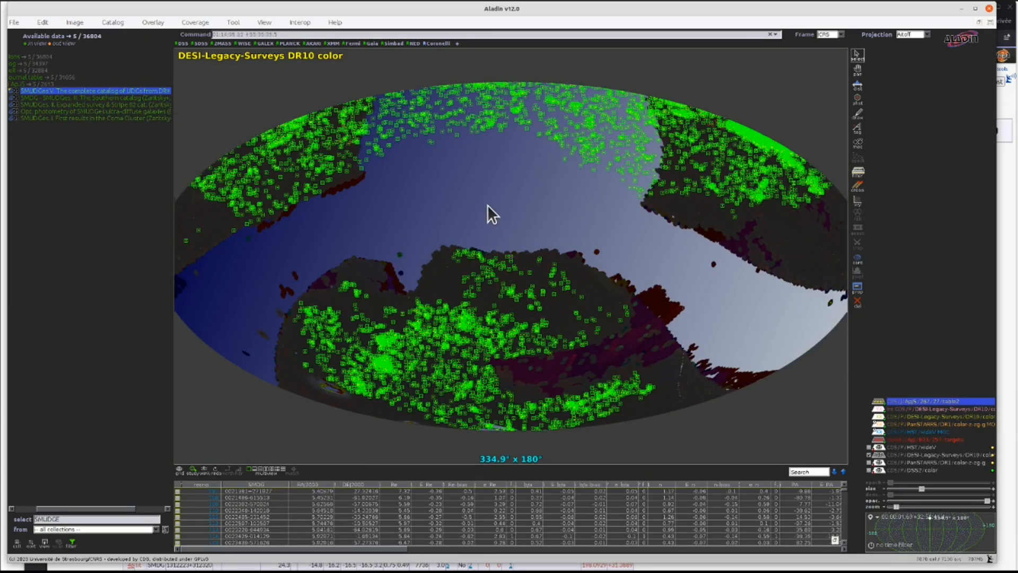
click(427, 240)
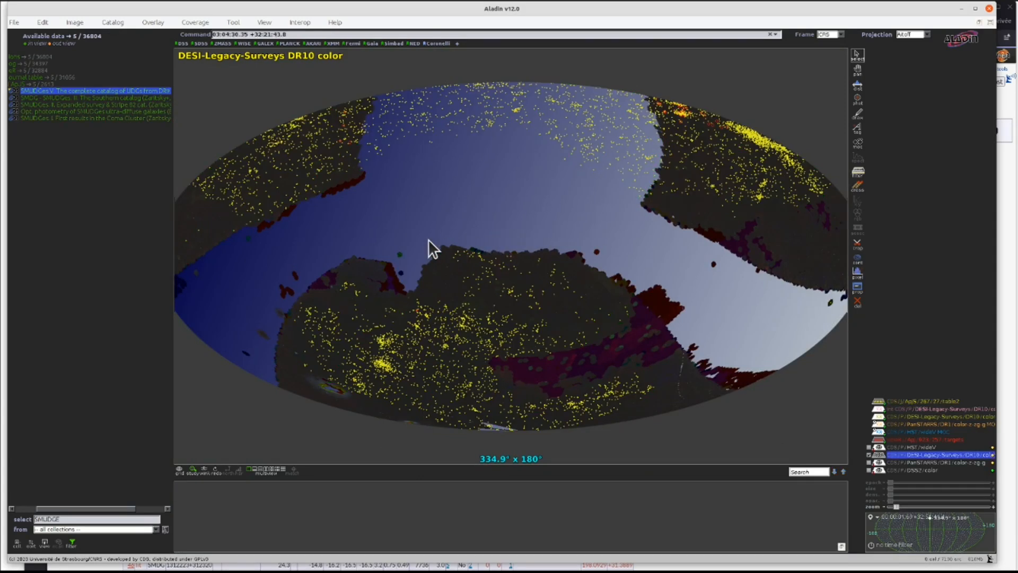
click(881, 409)
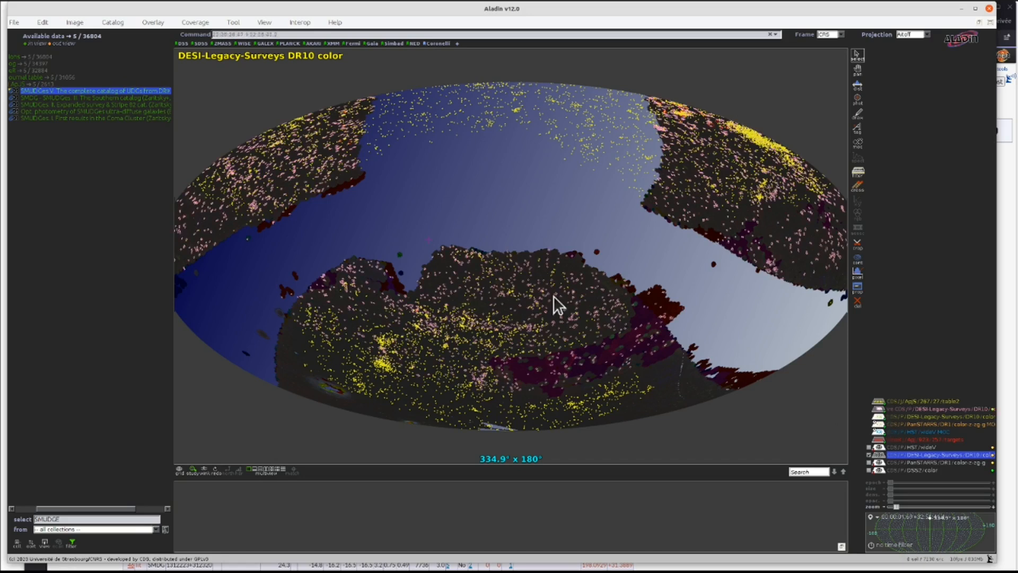
scroll(459, 339, up, 3)
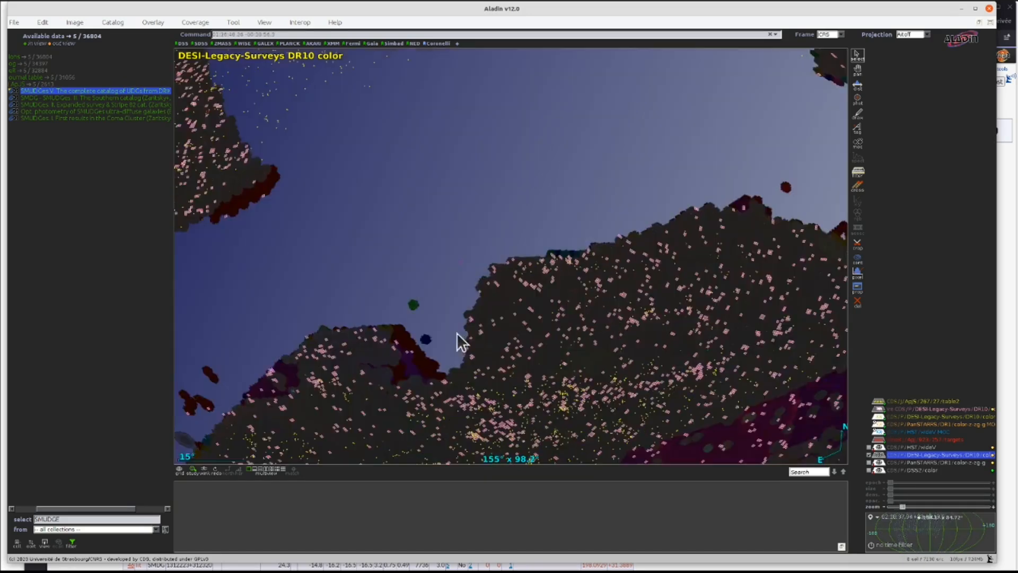
scroll(581, 345, down, 1)
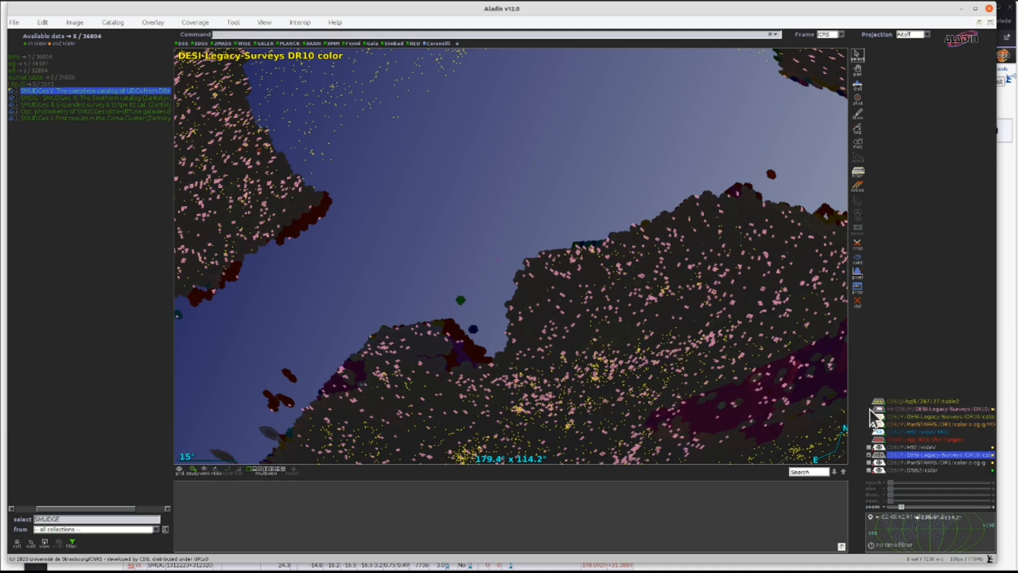
- Filter the SMUDGes catalogue by the intersection MOC, keeping sources inside it
click(899, 404)
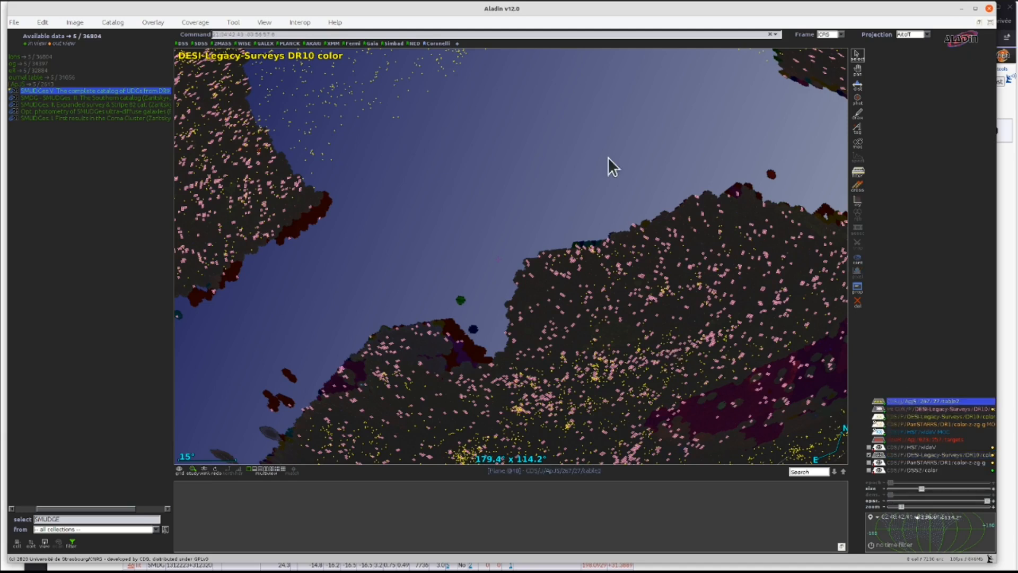
click(194, 22)
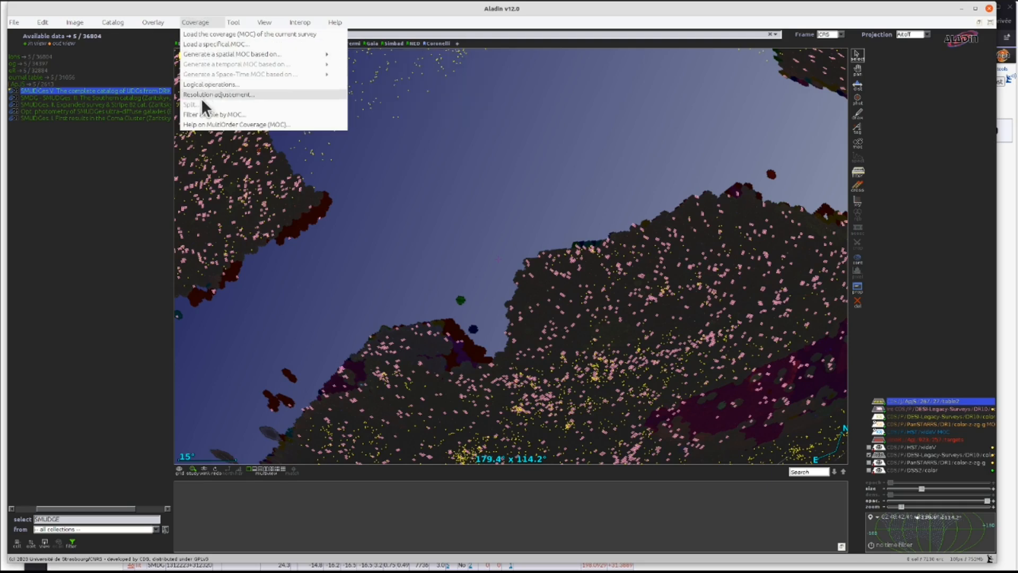
click(198, 113)
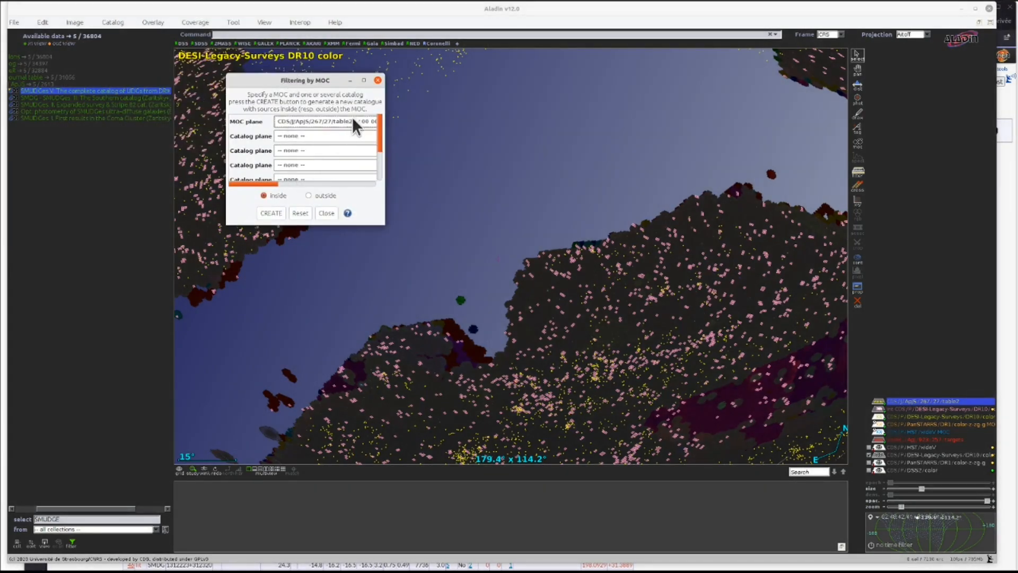
click(340, 119)
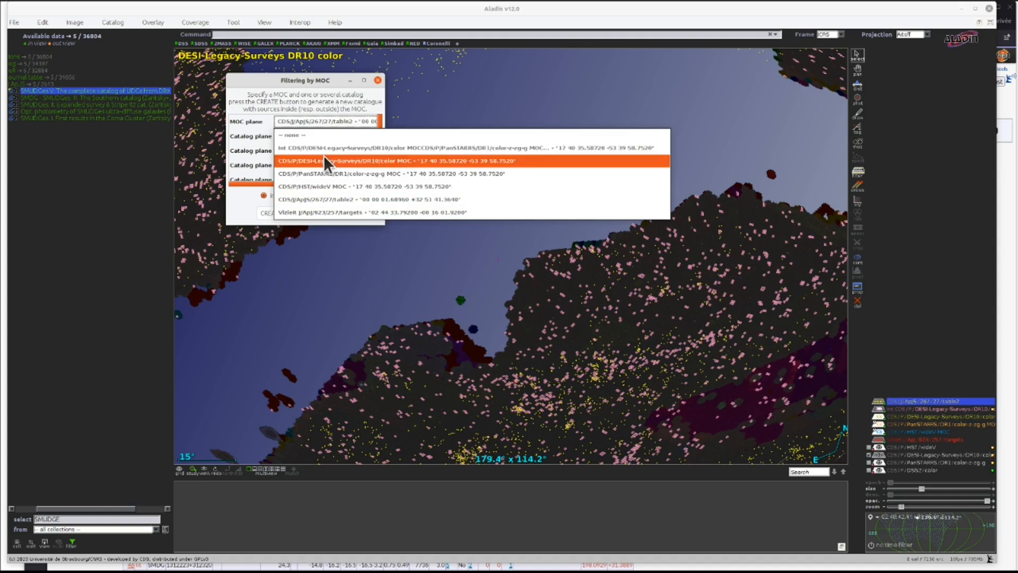
click(320, 147)
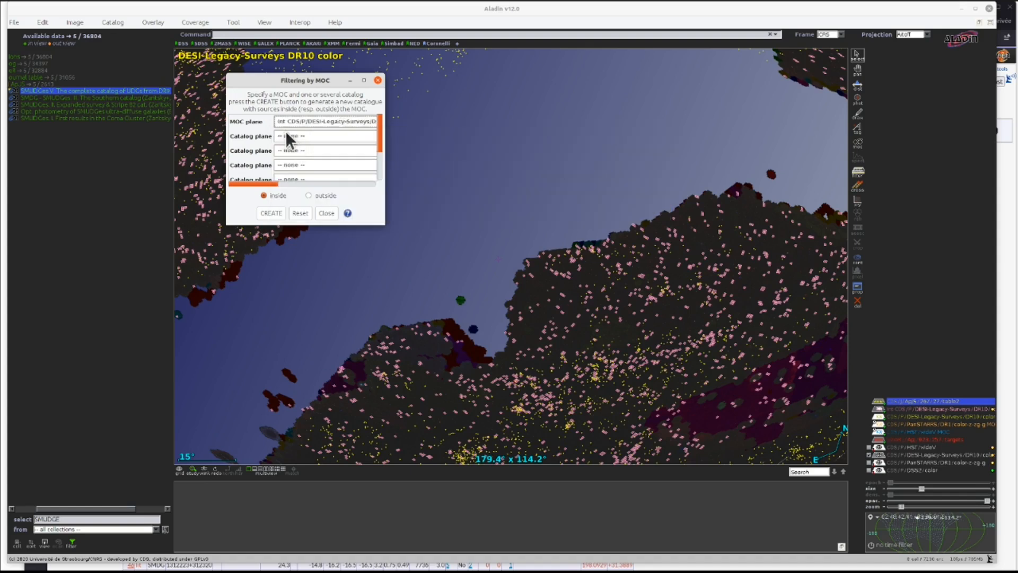
click(286, 135)
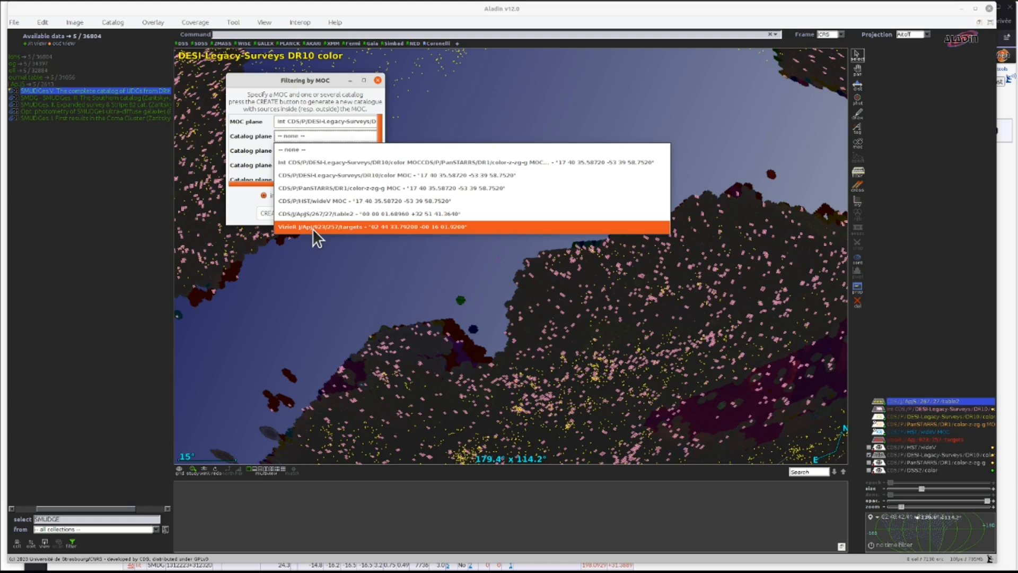
click(300, 214)
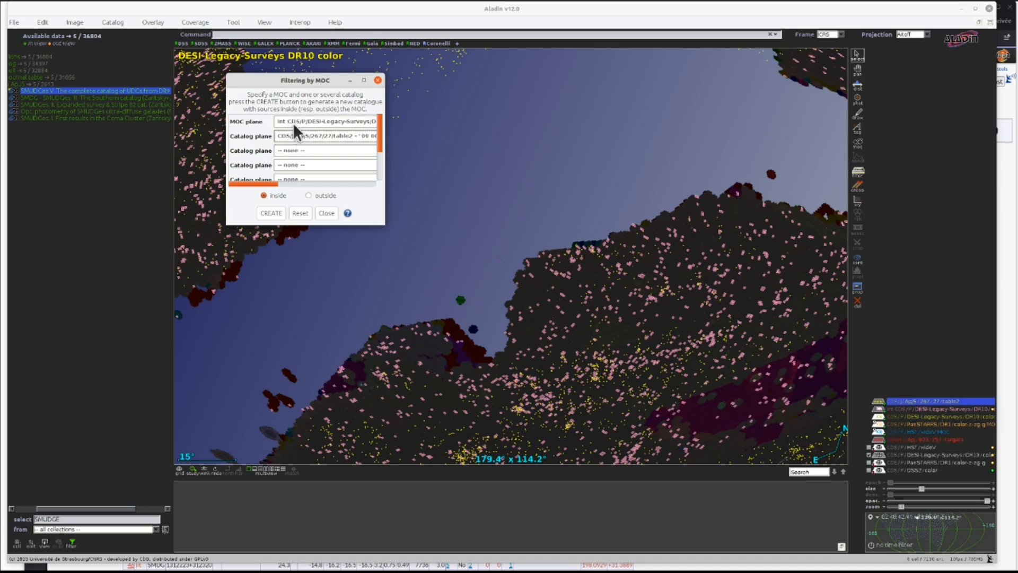
click(272, 212)
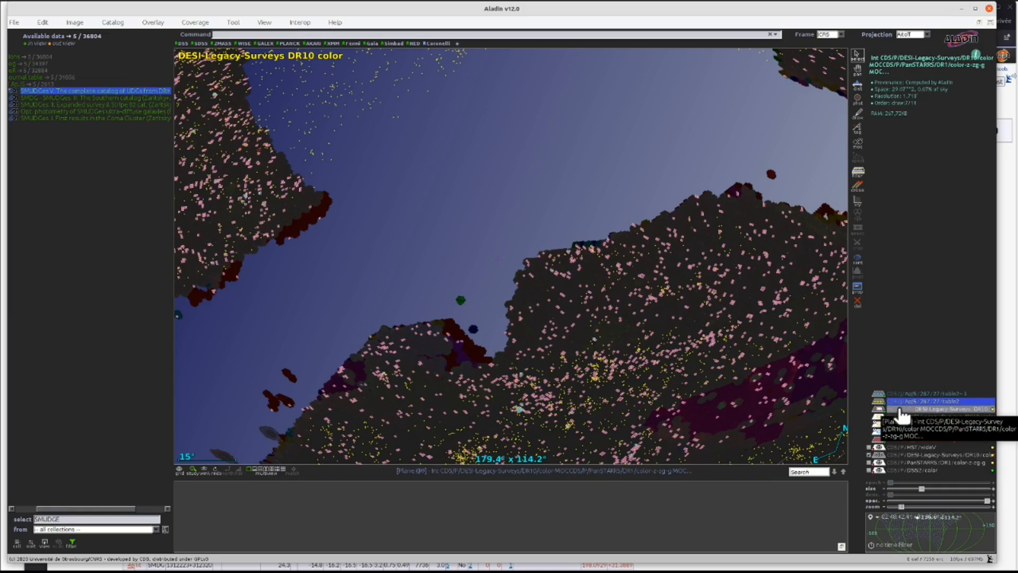
- With the intersection MOC selected, load the SMUDGes V catalogue restricted by region and MOC
click(899, 410)
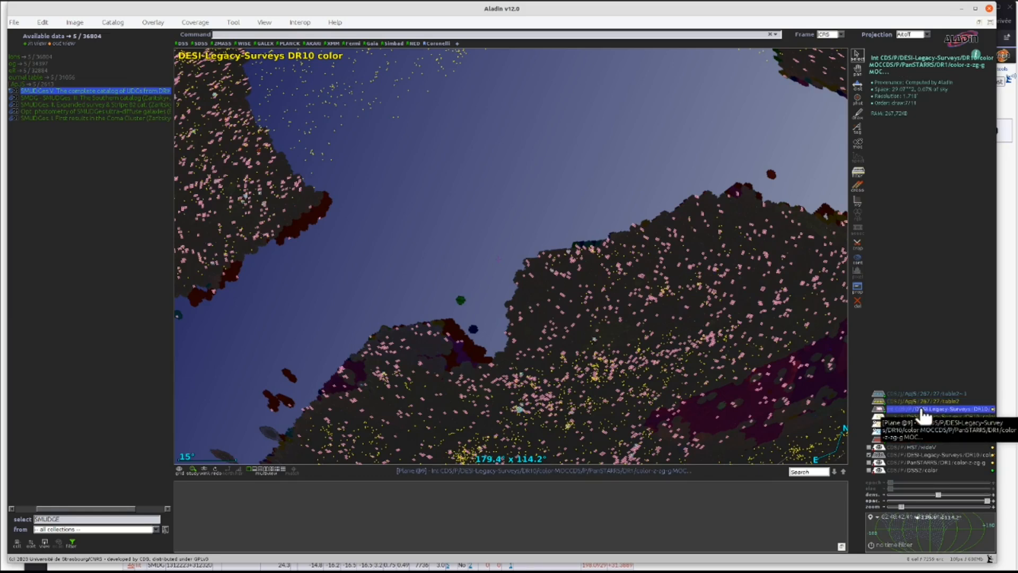
click(85, 89)
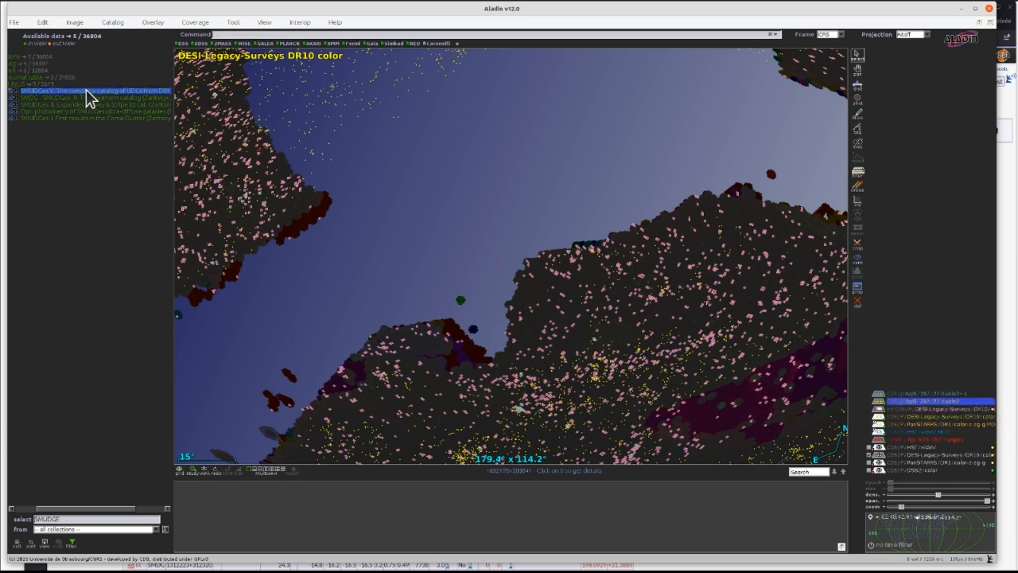
click(362, 110)
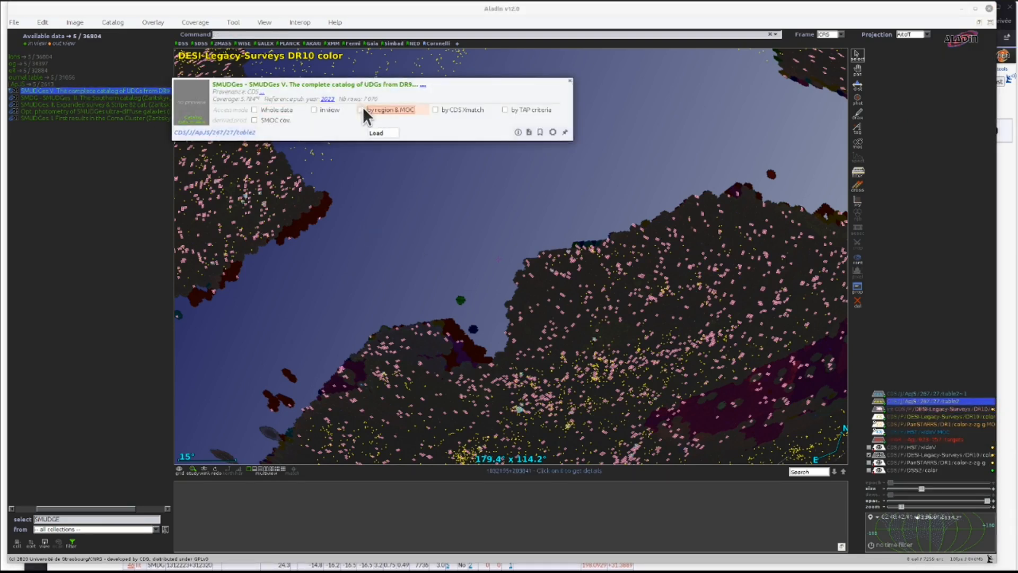
click(382, 132)
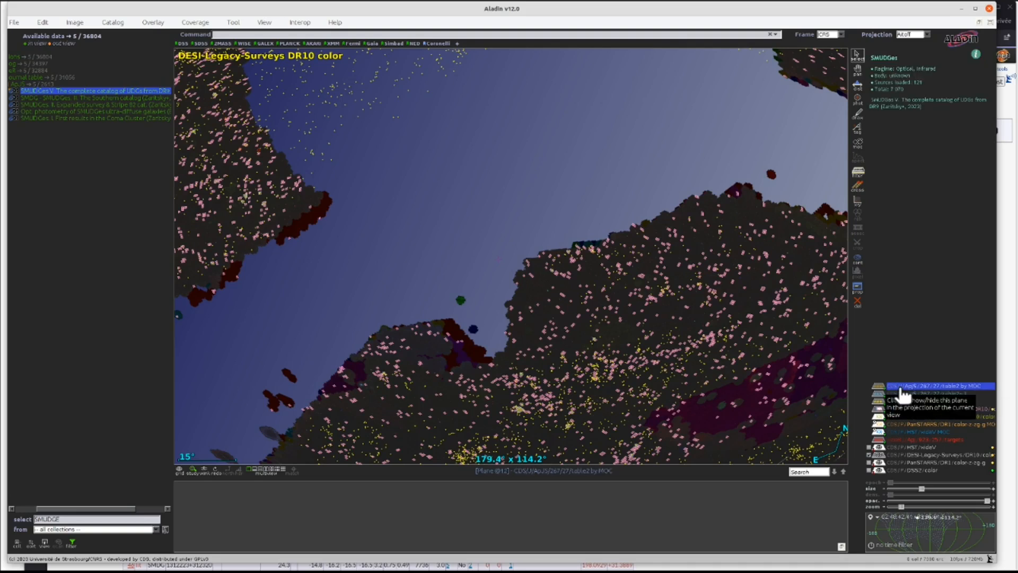
- Hide the other SMUDGes planes and centre the view on the MOC-restricted SMUDGes sources
click(880, 394)
click(880, 401)
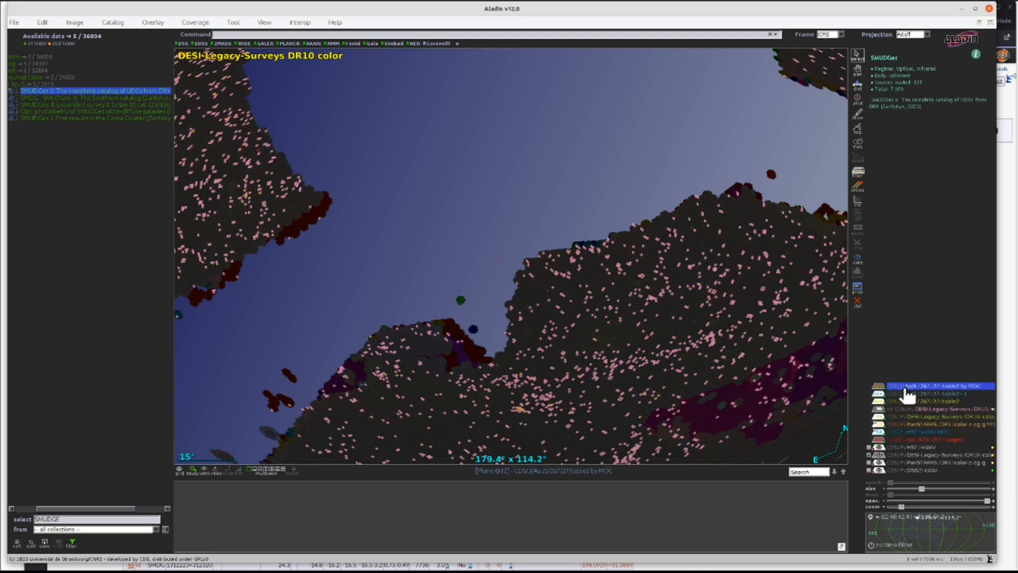
double_click(908, 394)
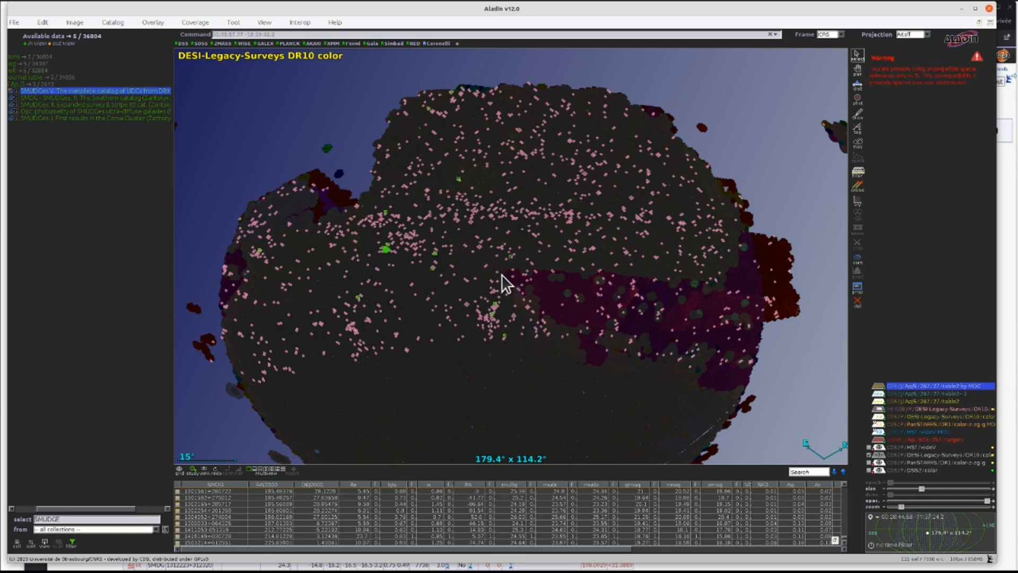
scroll(441, 342, up, 2)
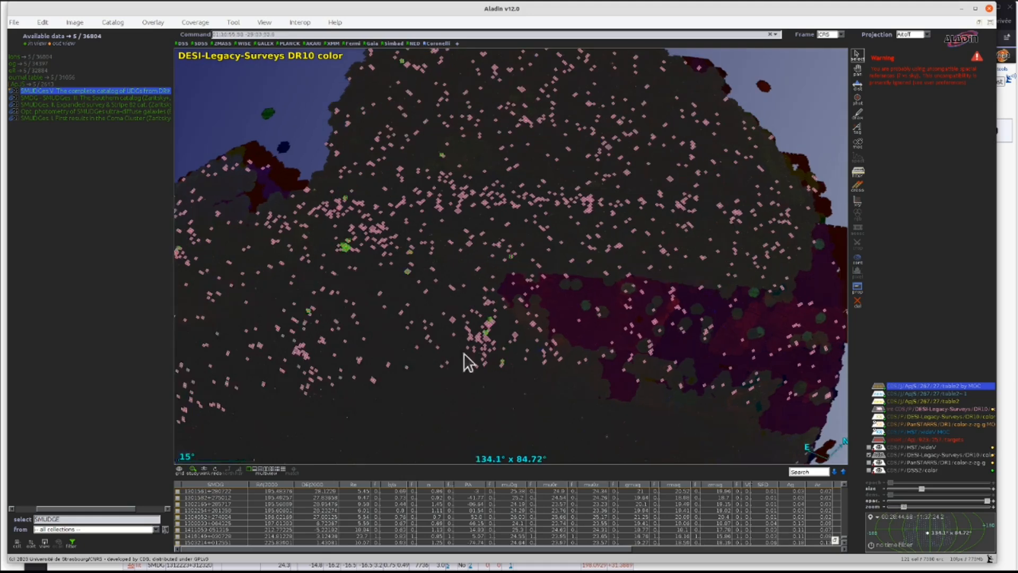
- Switch to a four-panel view and place the PanSTARRS DR1 color and HST wideV surveys in separate panels
click(271, 469)
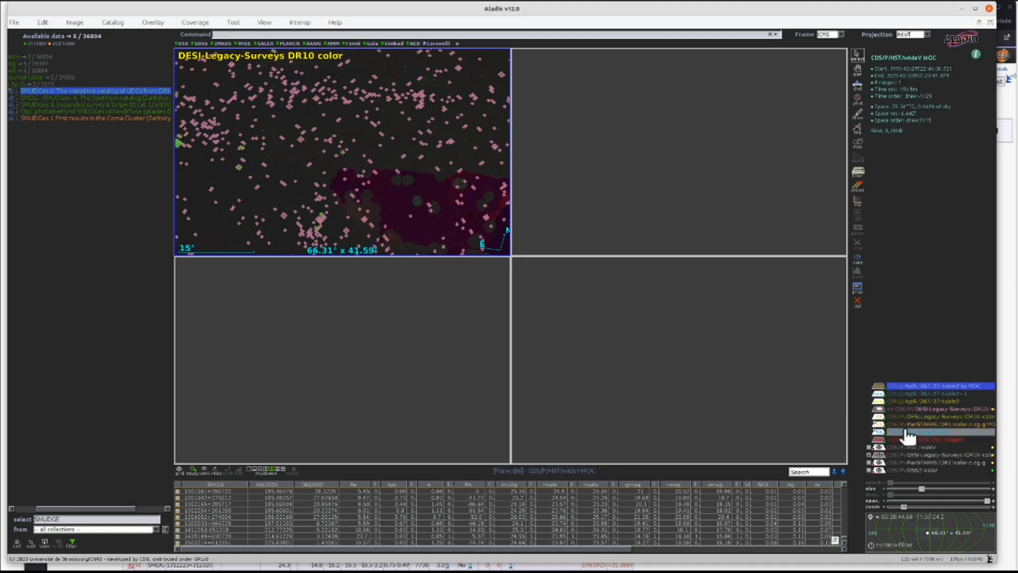
drag(904, 462, 664, 153)
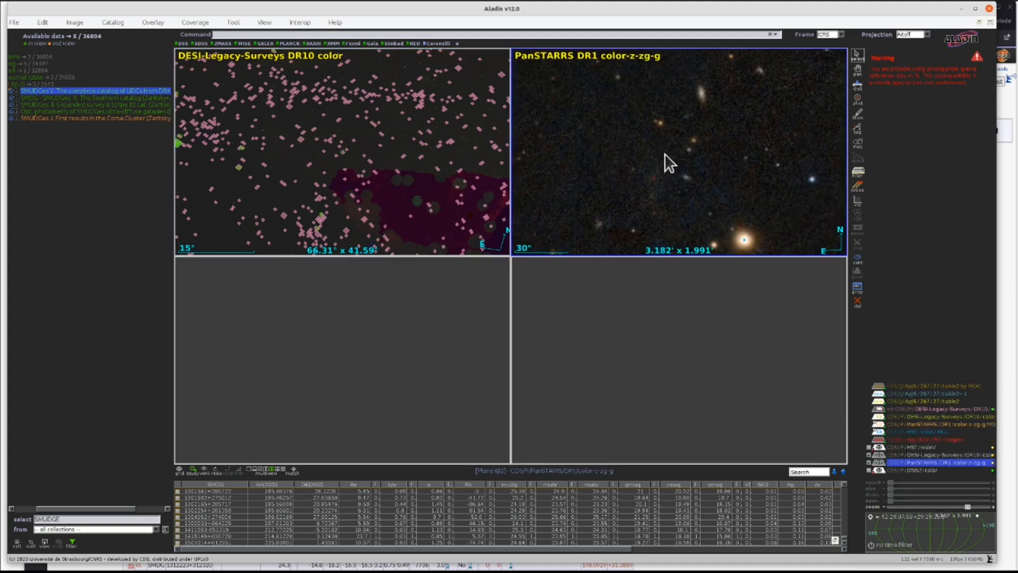
drag(904, 454, 439, 393)
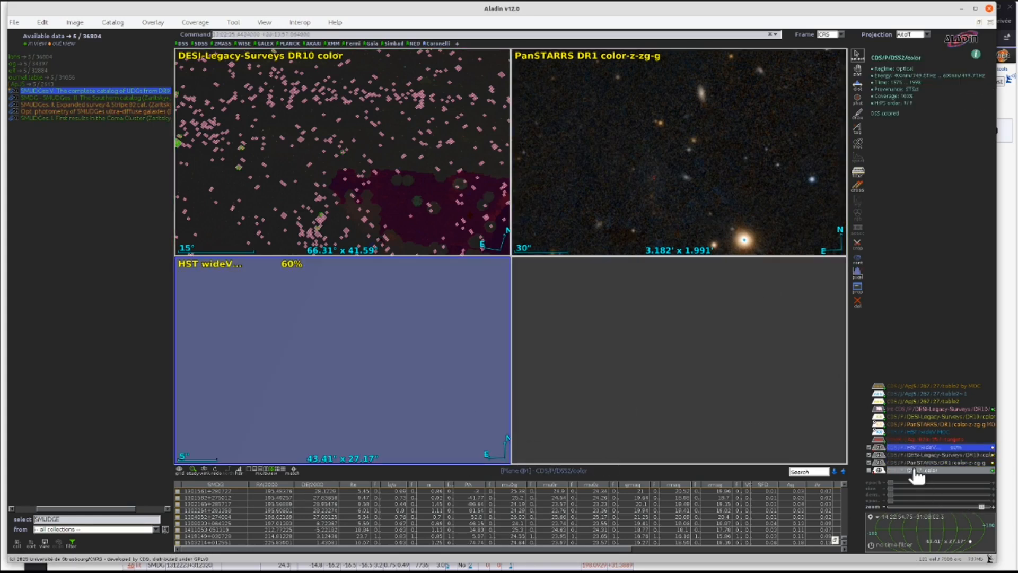
- Place the DSS2 color survey in the fourth panel and synchronize all four views on the same position
drag(917, 477, 686, 377)
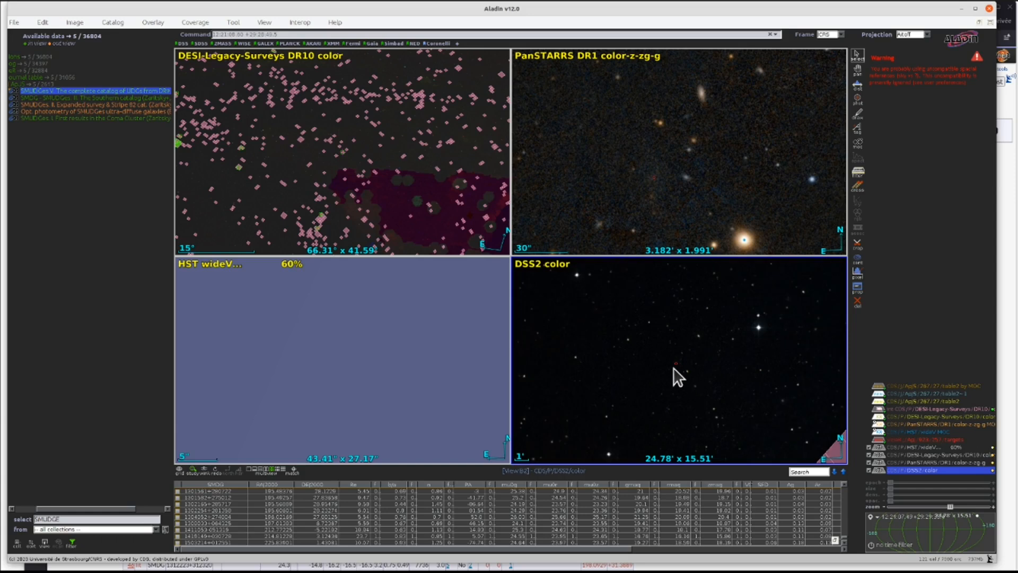
click(292, 470)
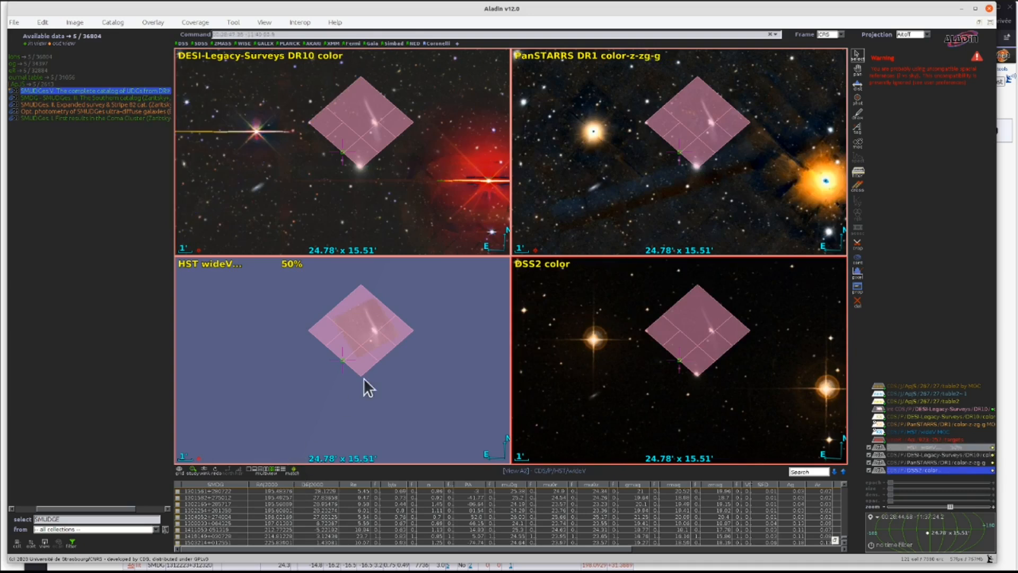
- Hide the coverage overlay and sort the SMUDGes table by gmag in ascending order
click(880, 416)
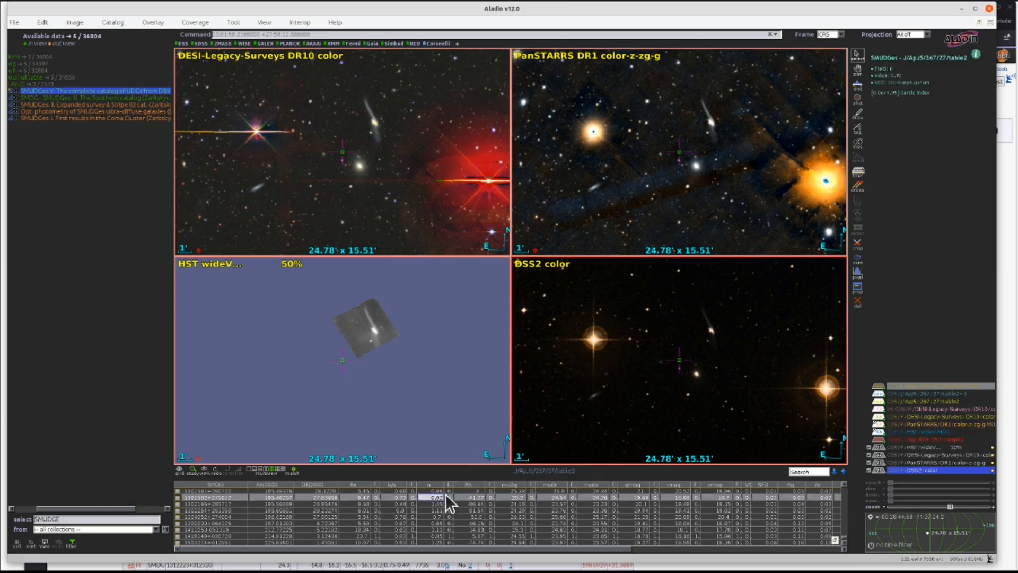
right_click(630, 482)
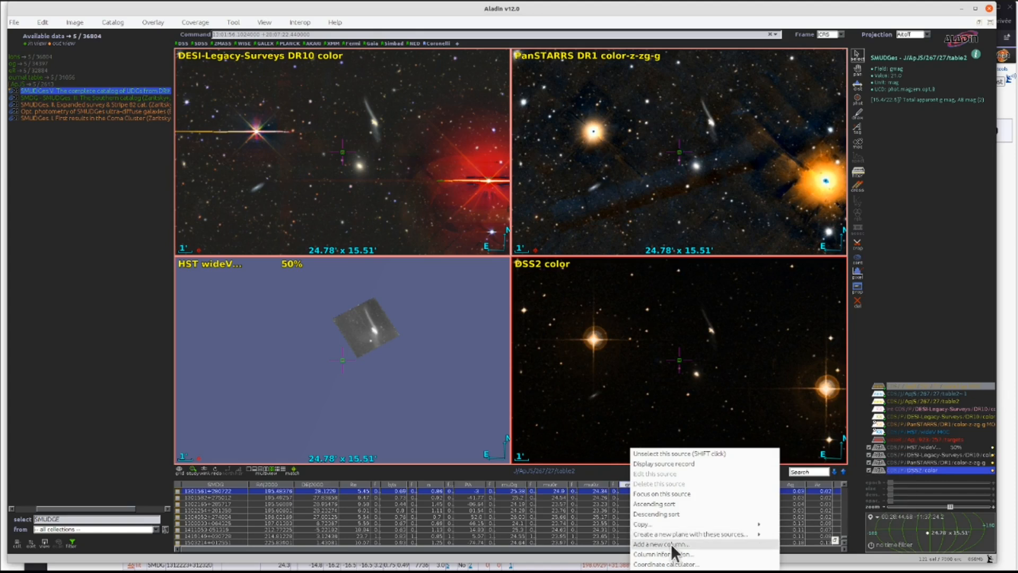
click(689, 505)
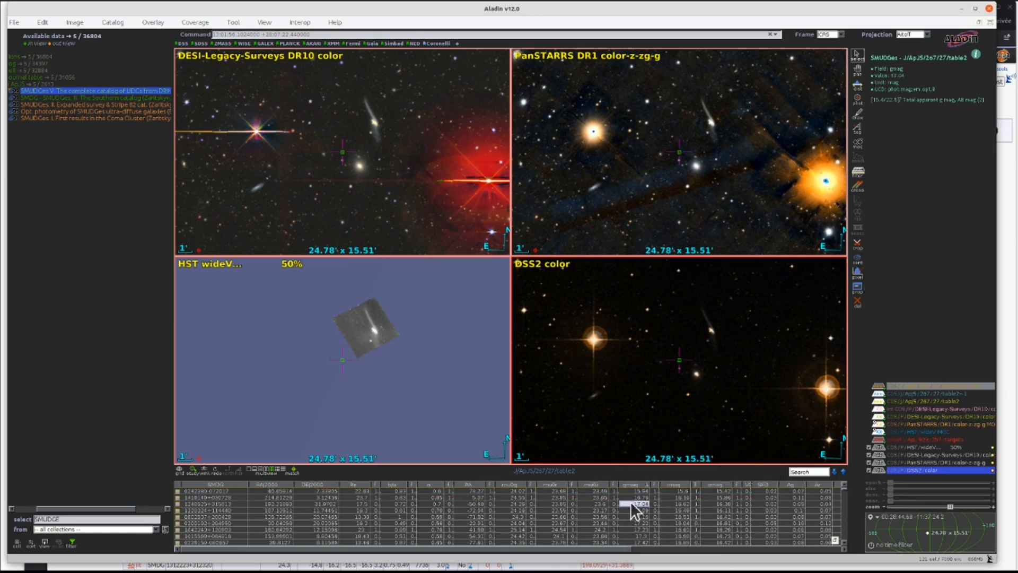
- Step through the brightest SMUDGes sources one by one, zooming in to inspect each in all four surveys
mouse_move(592, 494)
click(638, 489)
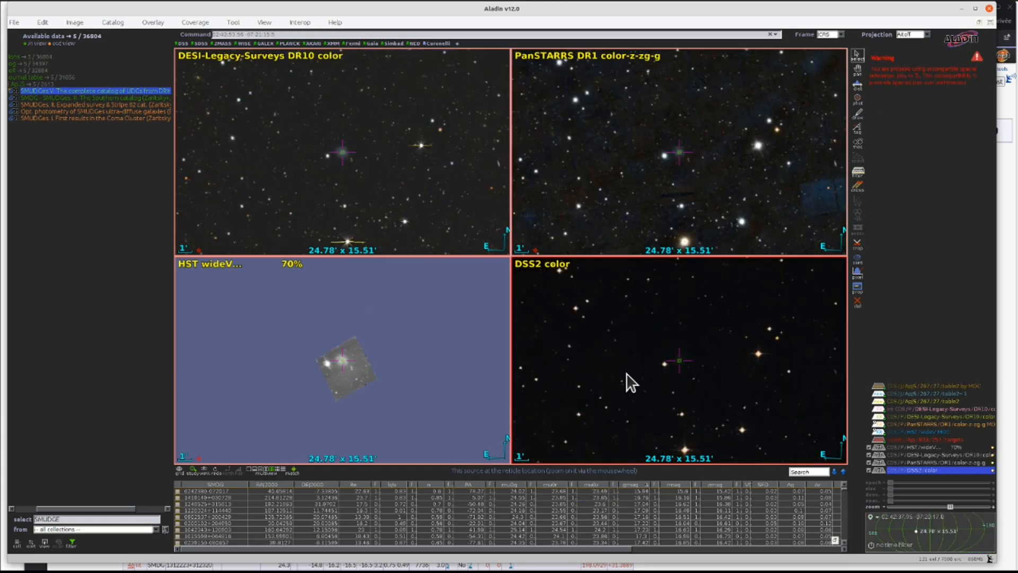
scroll(661, 352, up, 4)
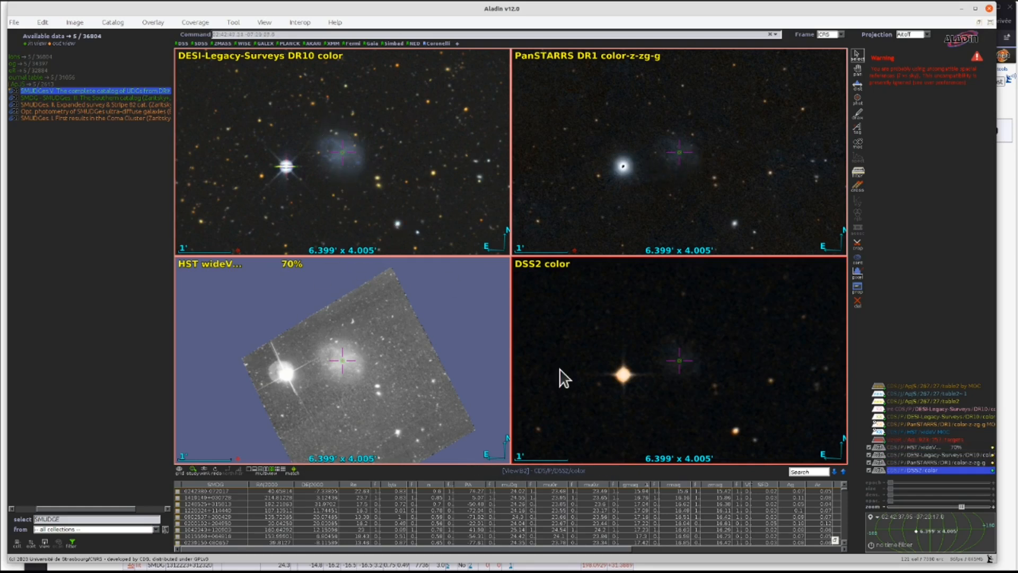
click(631, 495)
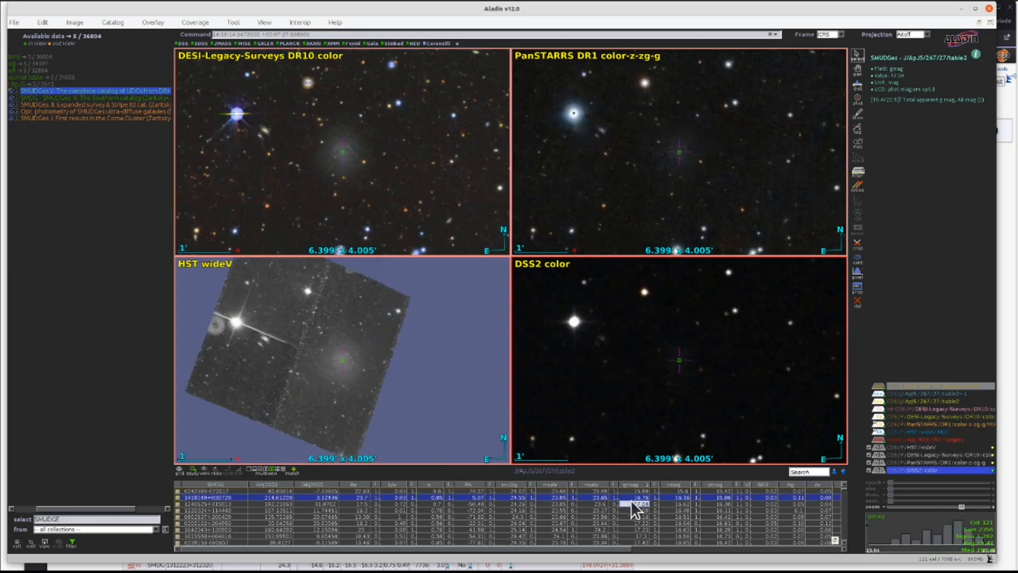
click(630, 503)
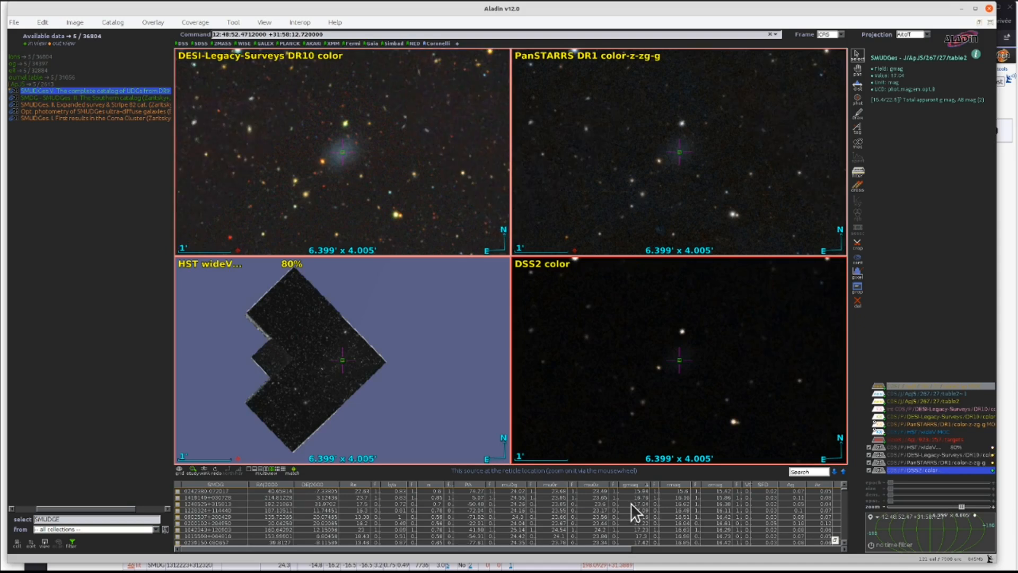
click(631, 508)
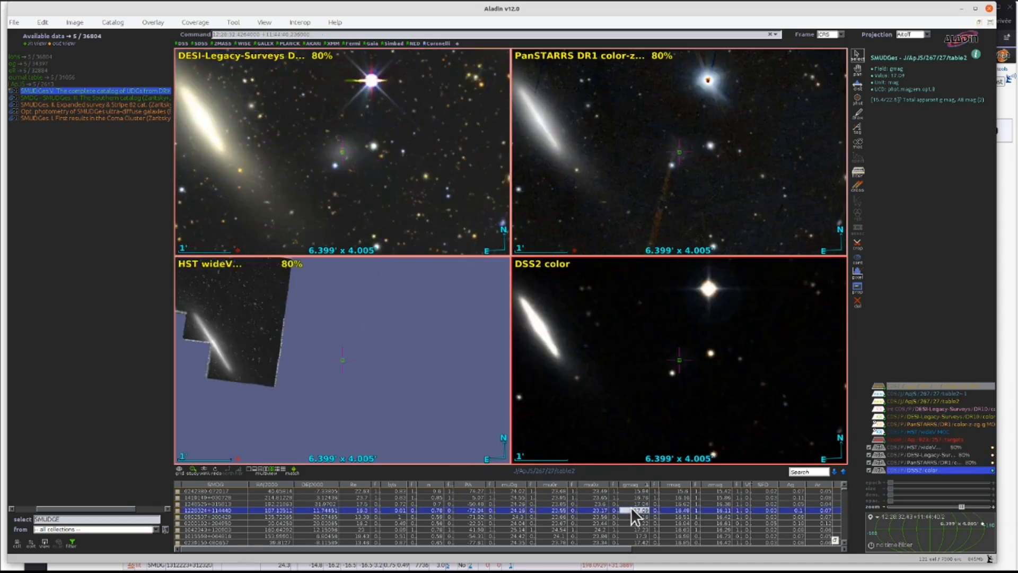
scroll(311, 351, down, 2)
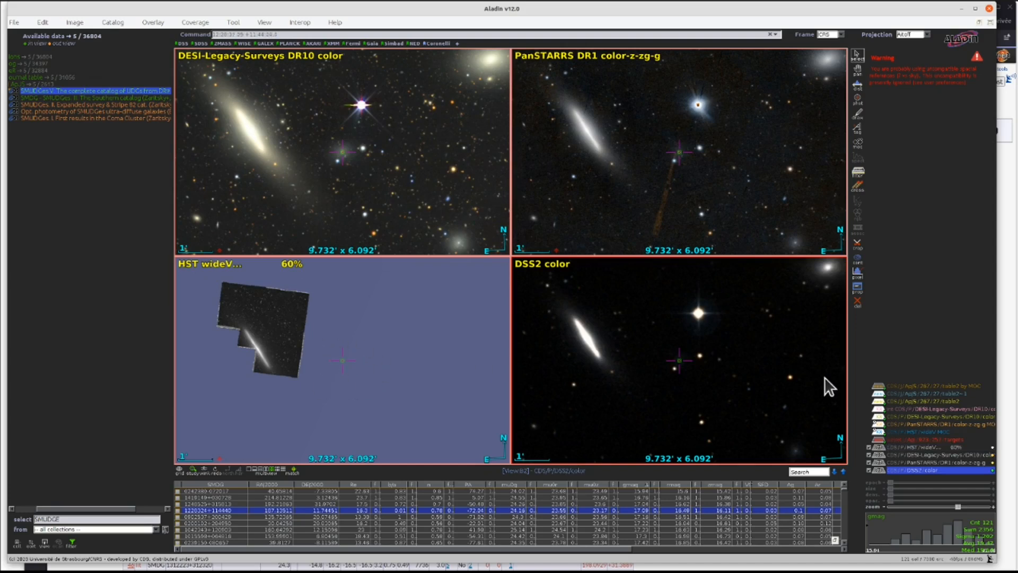
- Show the DESI Legacy Surveys coverage MOC over the current source, inspect it, and hide it again
click(879, 411)
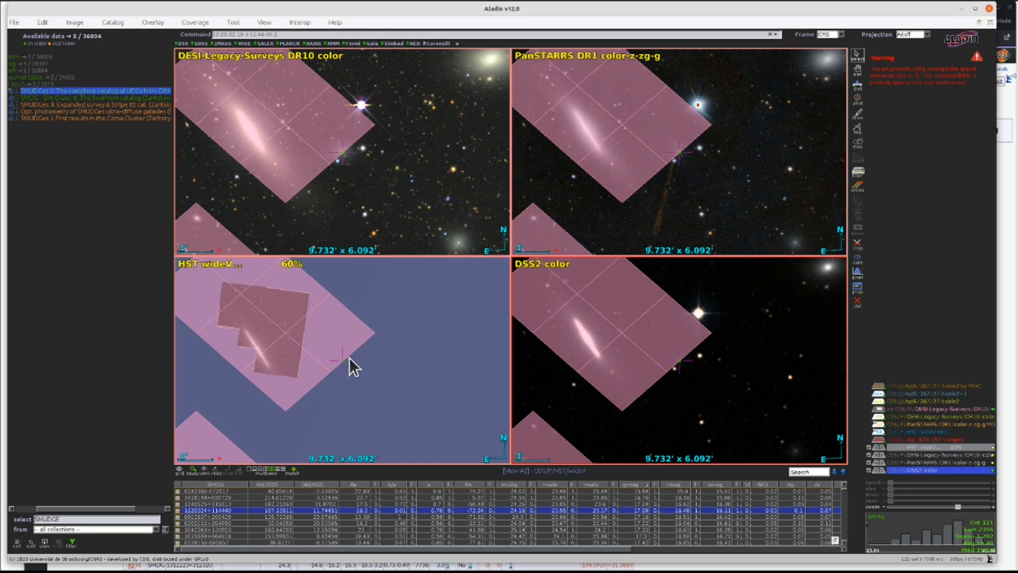
click(555, 515)
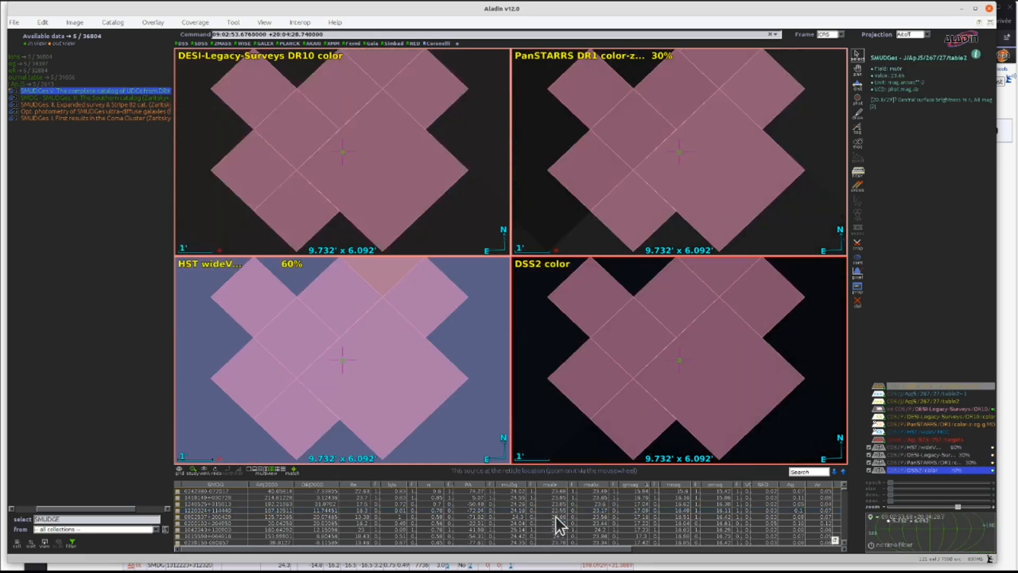
click(467, 361)
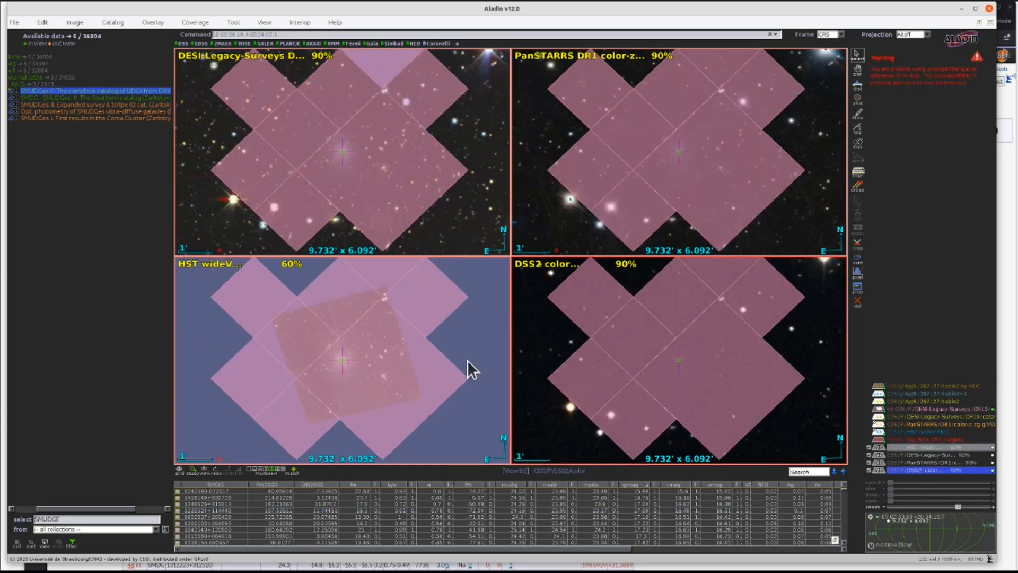
click(878, 409)
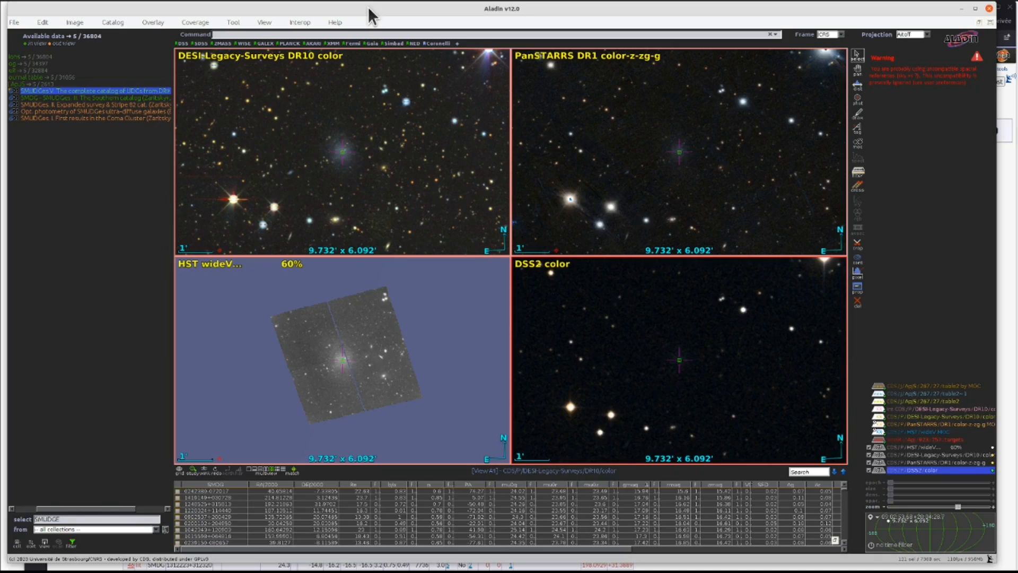
- Switch to the web browser and scroll through the HiPS sky maps list, then return to Aladin
key(alt+Tab)
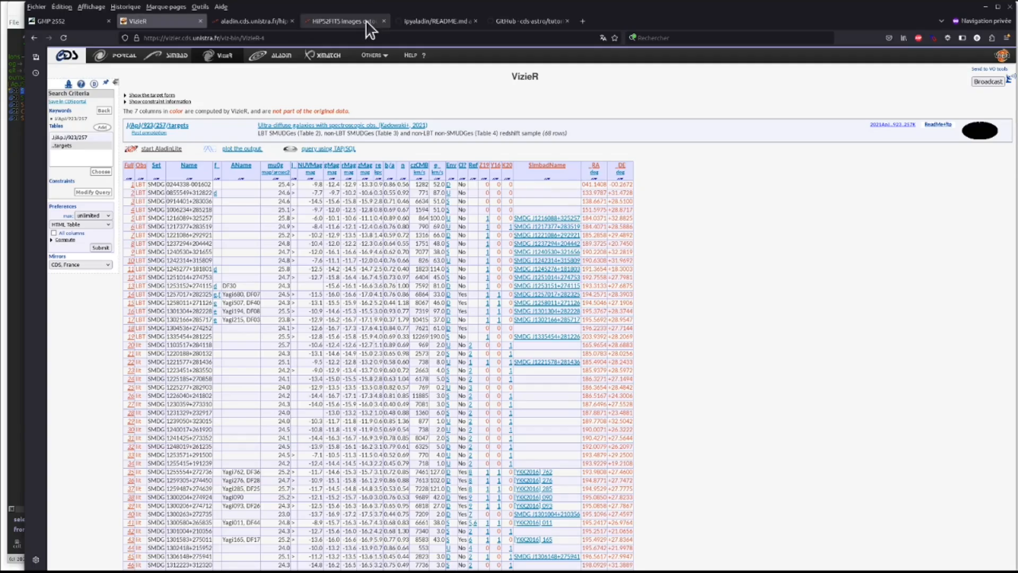
click(240, 22)
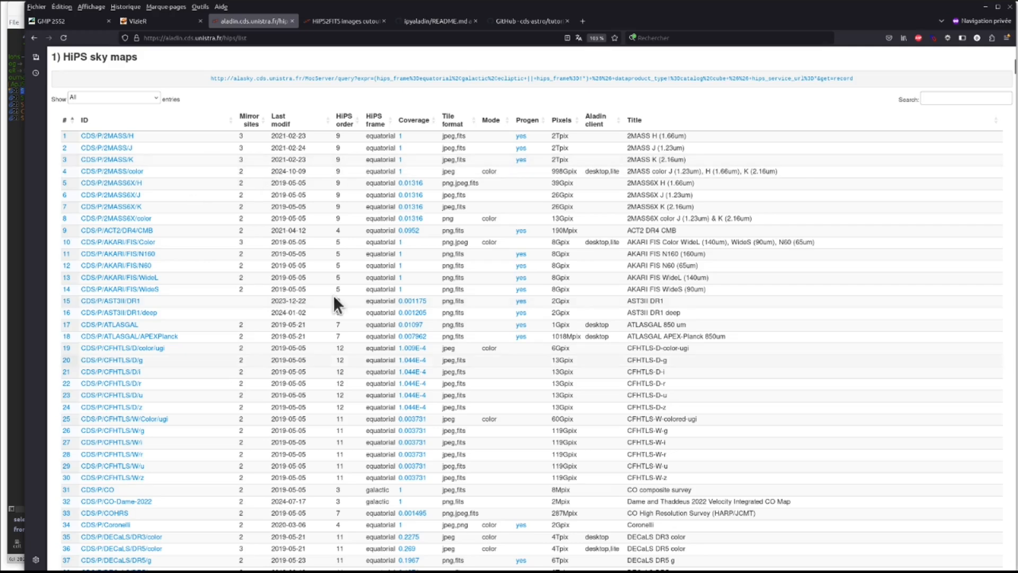
scroll(227, 317, down, 12)
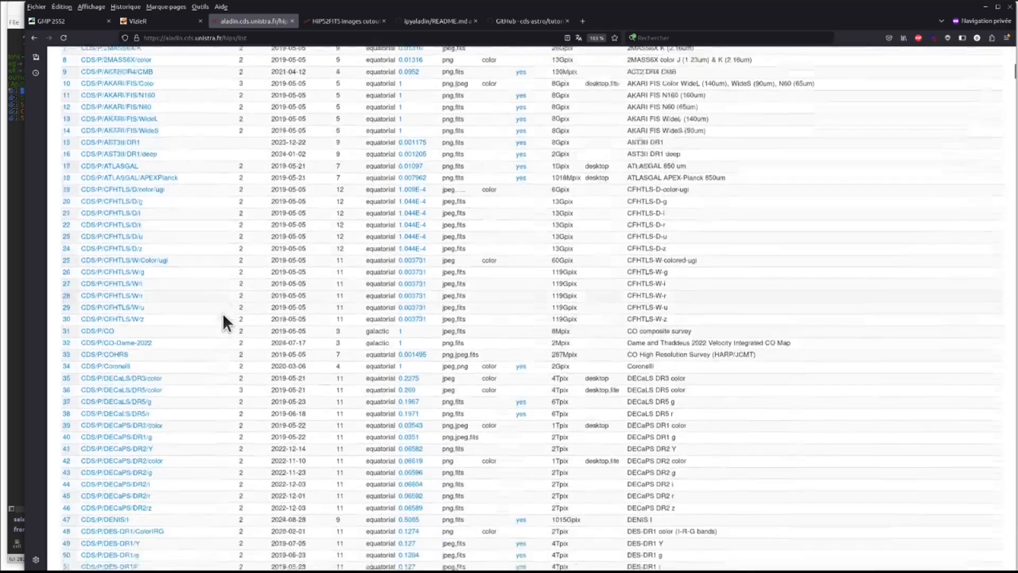
scroll(221, 311, down, 14)
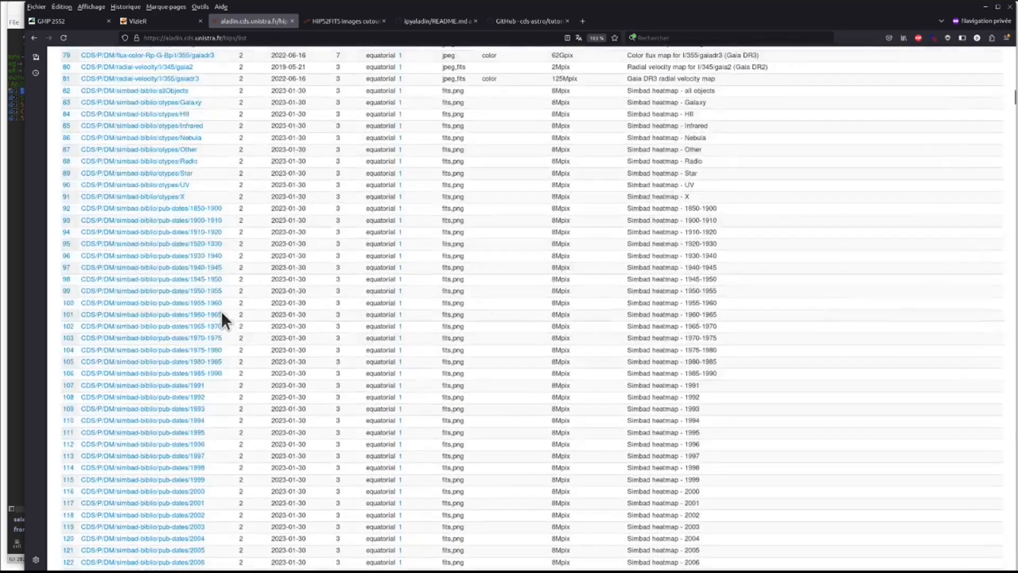
scroll(214, 310, down, 8)
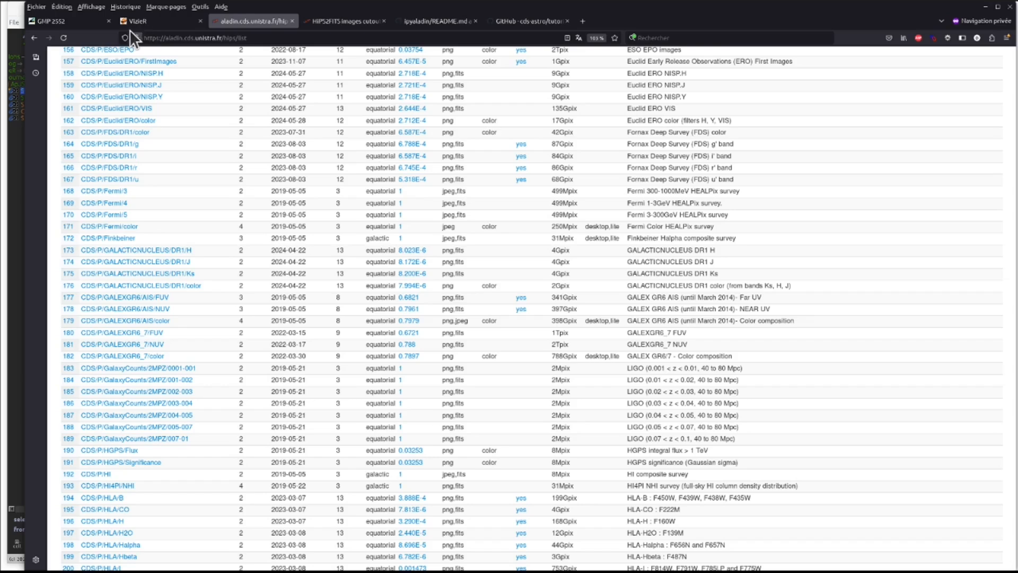
click(19, 8)
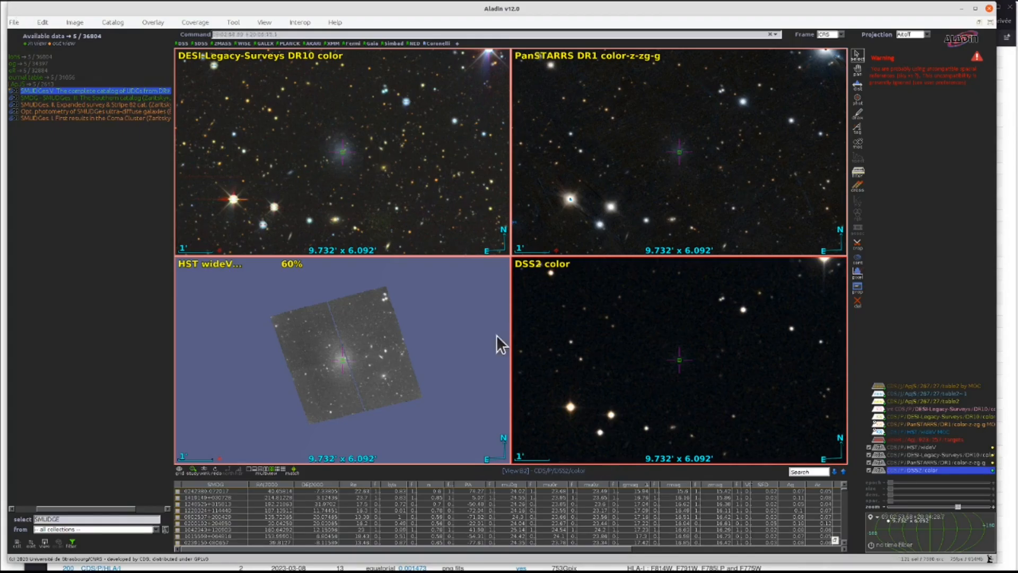
- Switch to the web browser and look through the HiPS2FITS, ipyaladin README and CDS tutorials pages
key(alt+Tab)
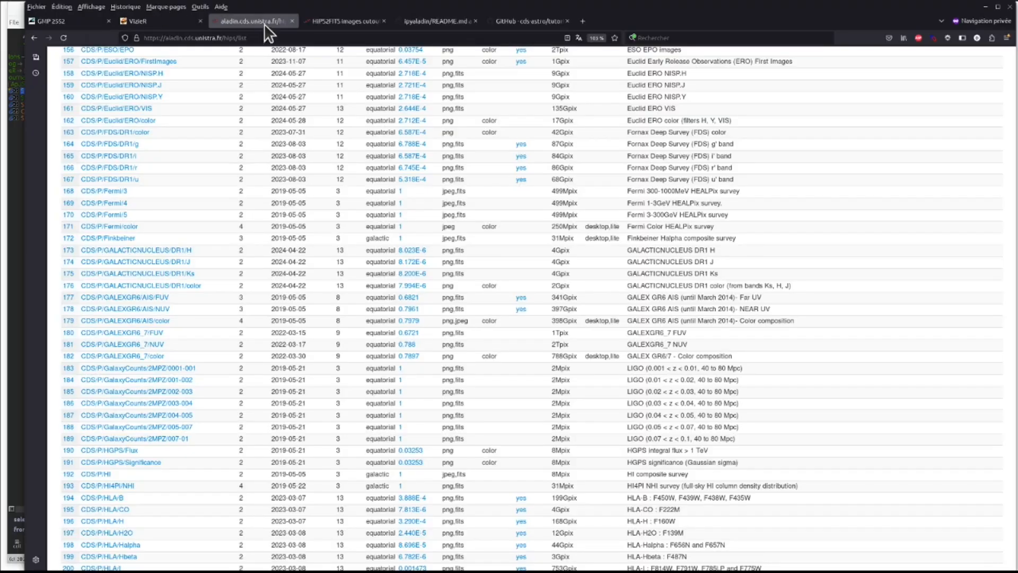
click(343, 21)
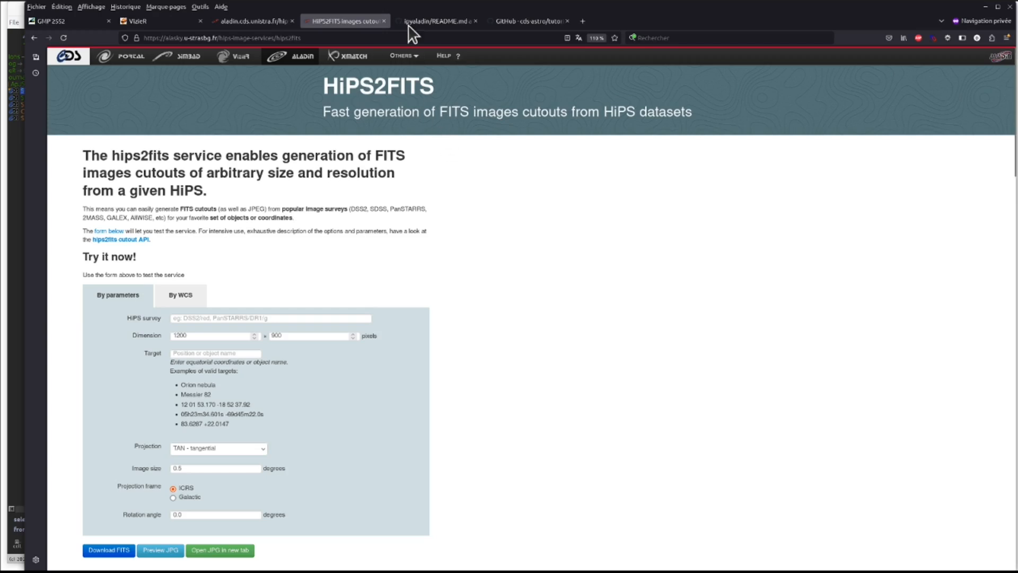
click(423, 20)
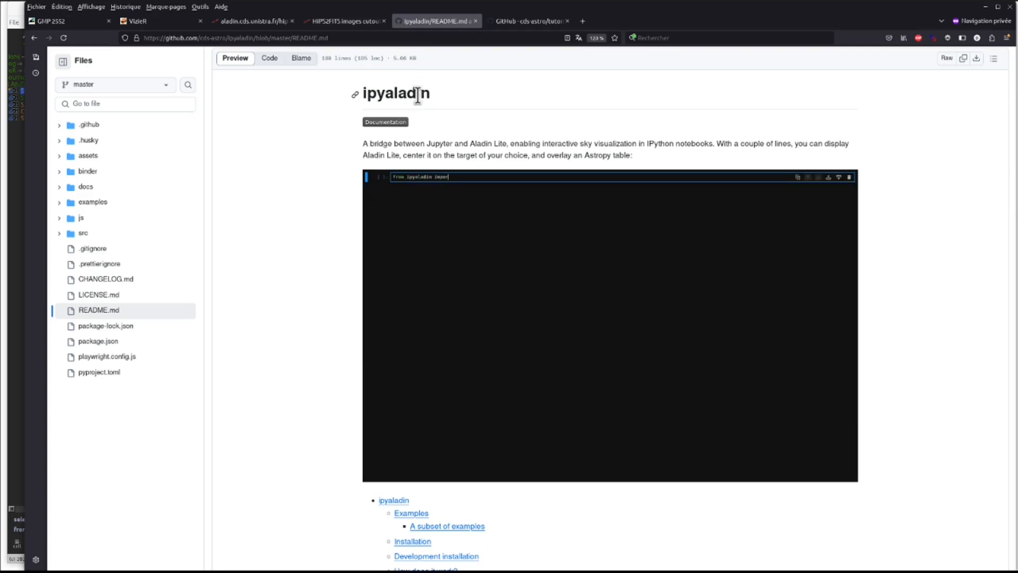
click(524, 24)
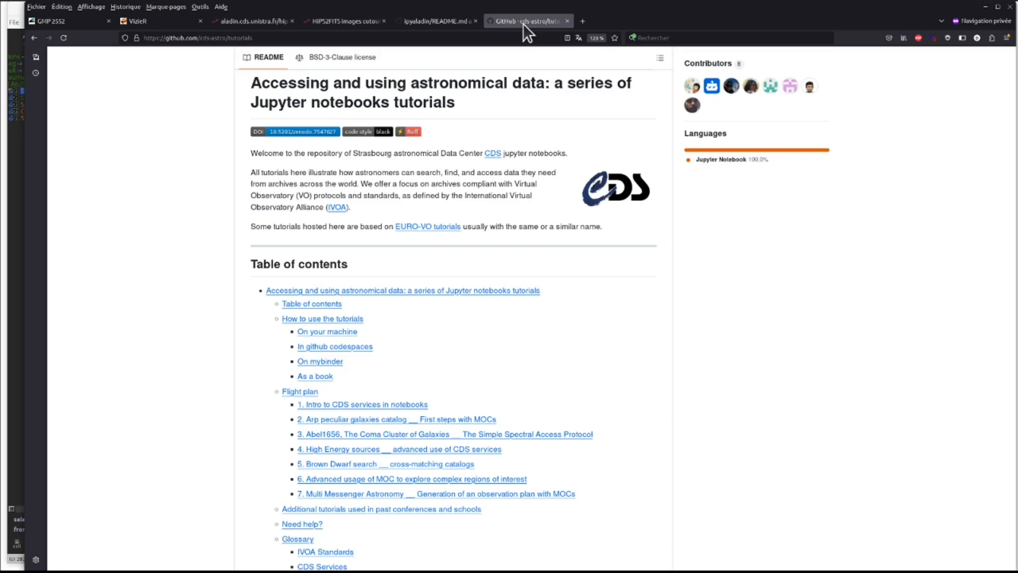